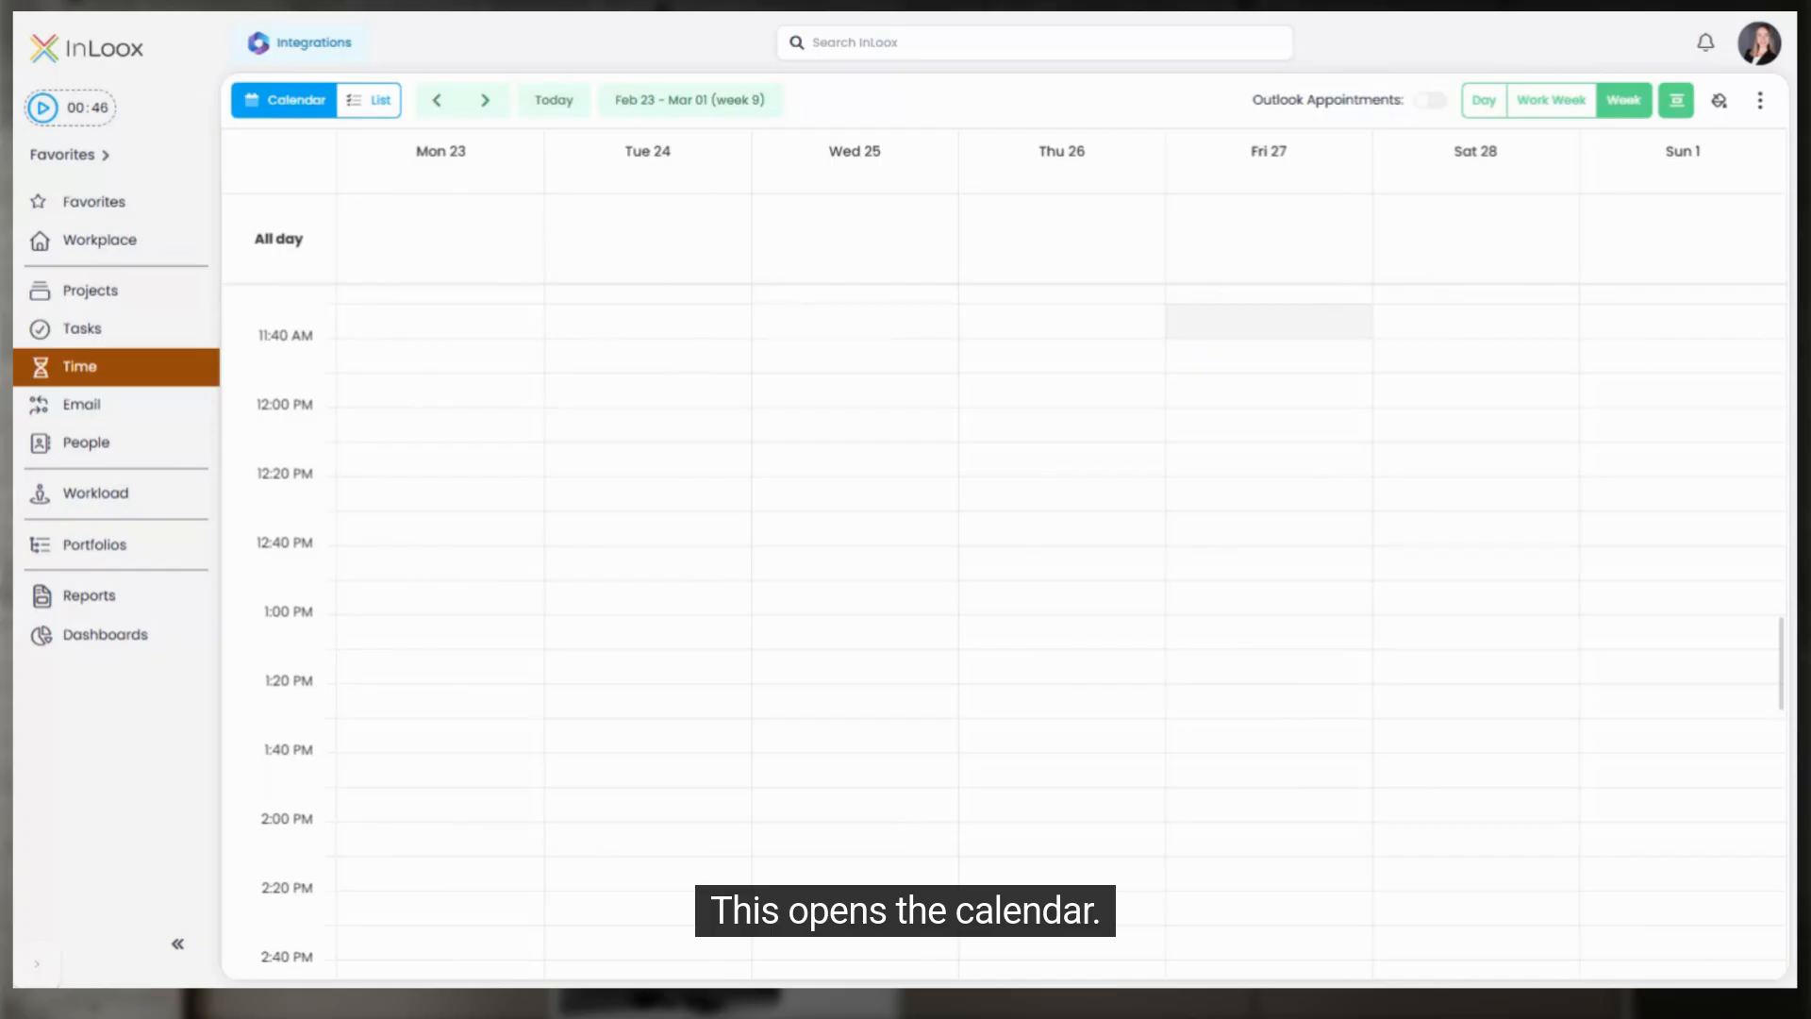
Step: Show the time calendar in Work Week view with 30-minute slots and display the Outlook appointments
left_click(1483, 99)
left_click(1547, 102)
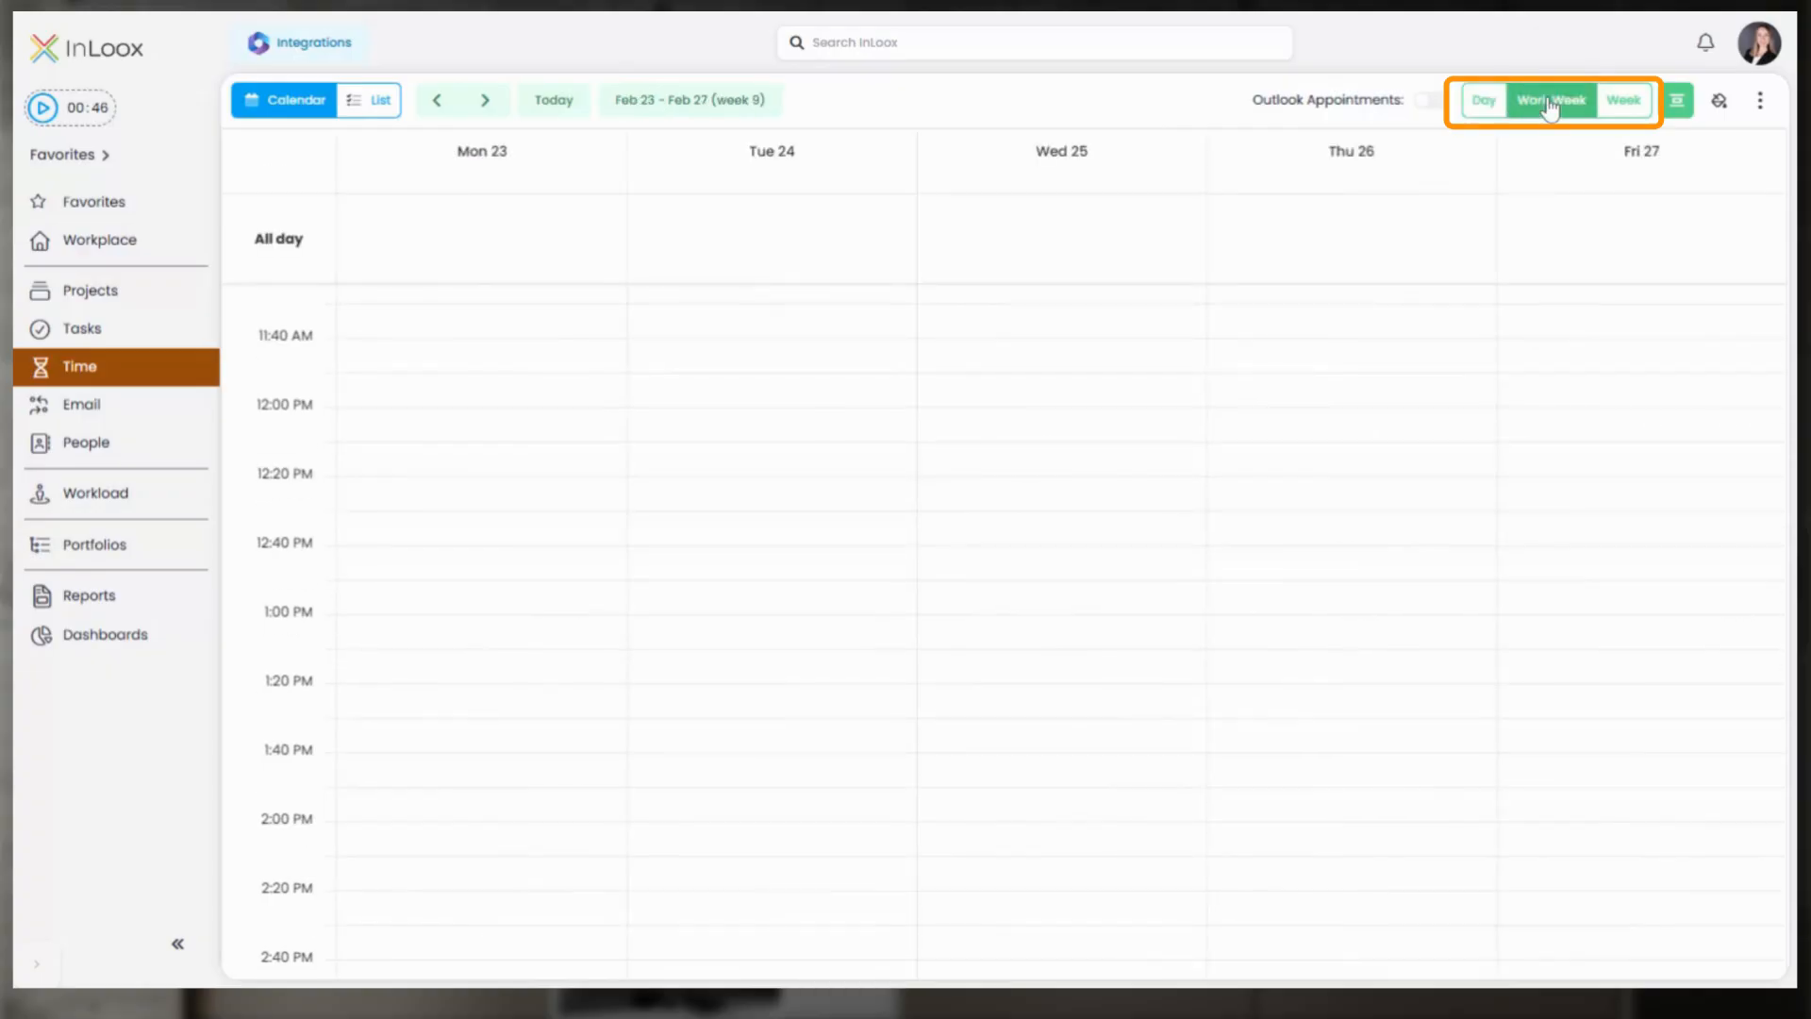
left_click(1624, 100)
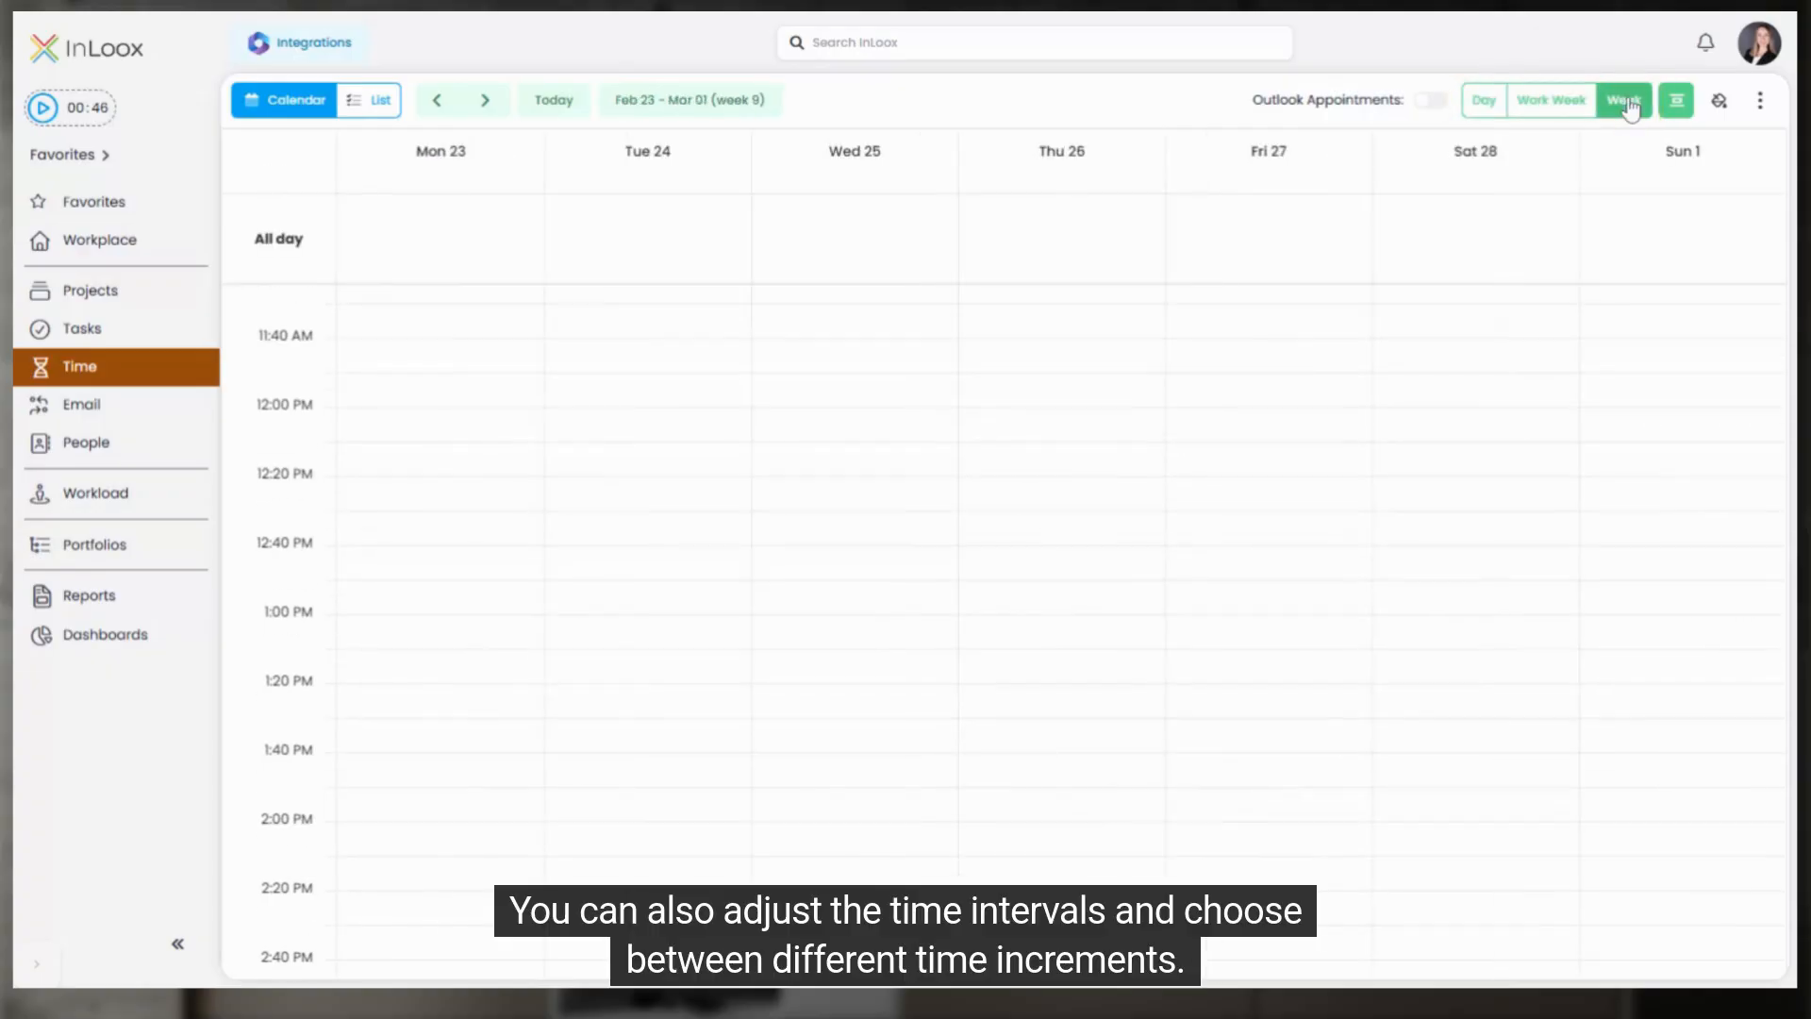
left_click(1573, 111)
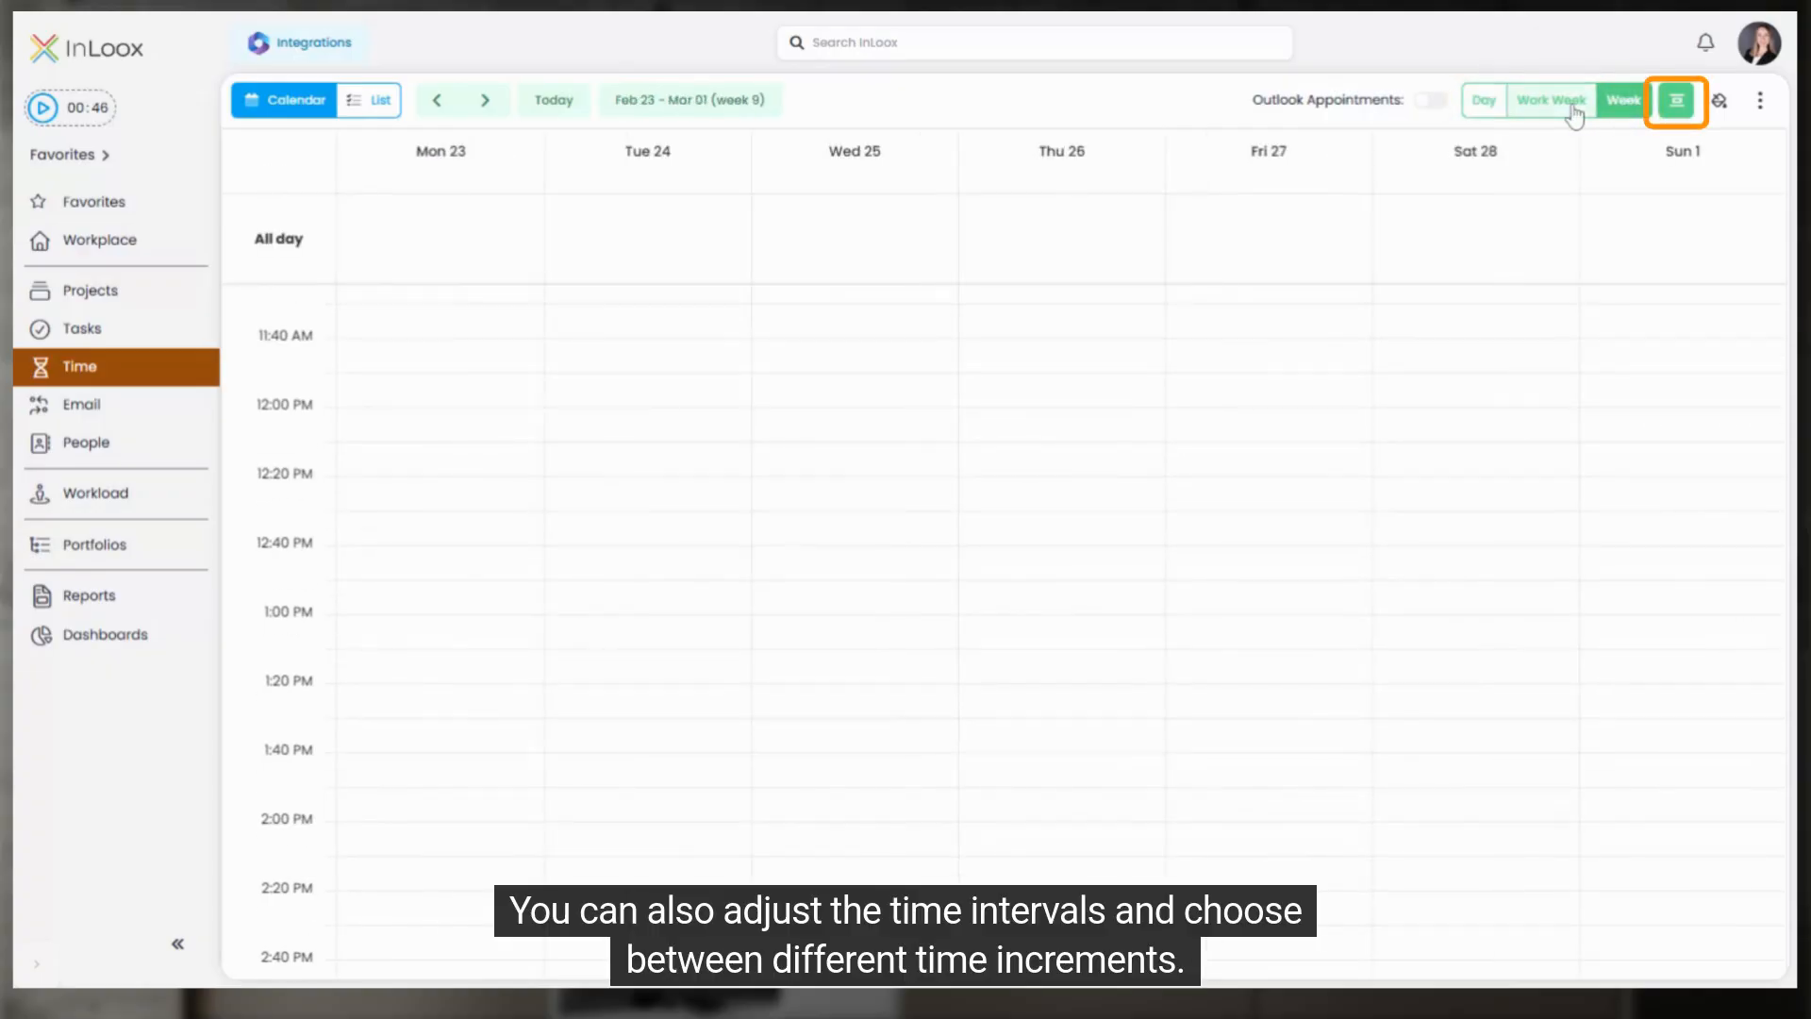
left_click(1676, 104)
left_click(1561, 188)
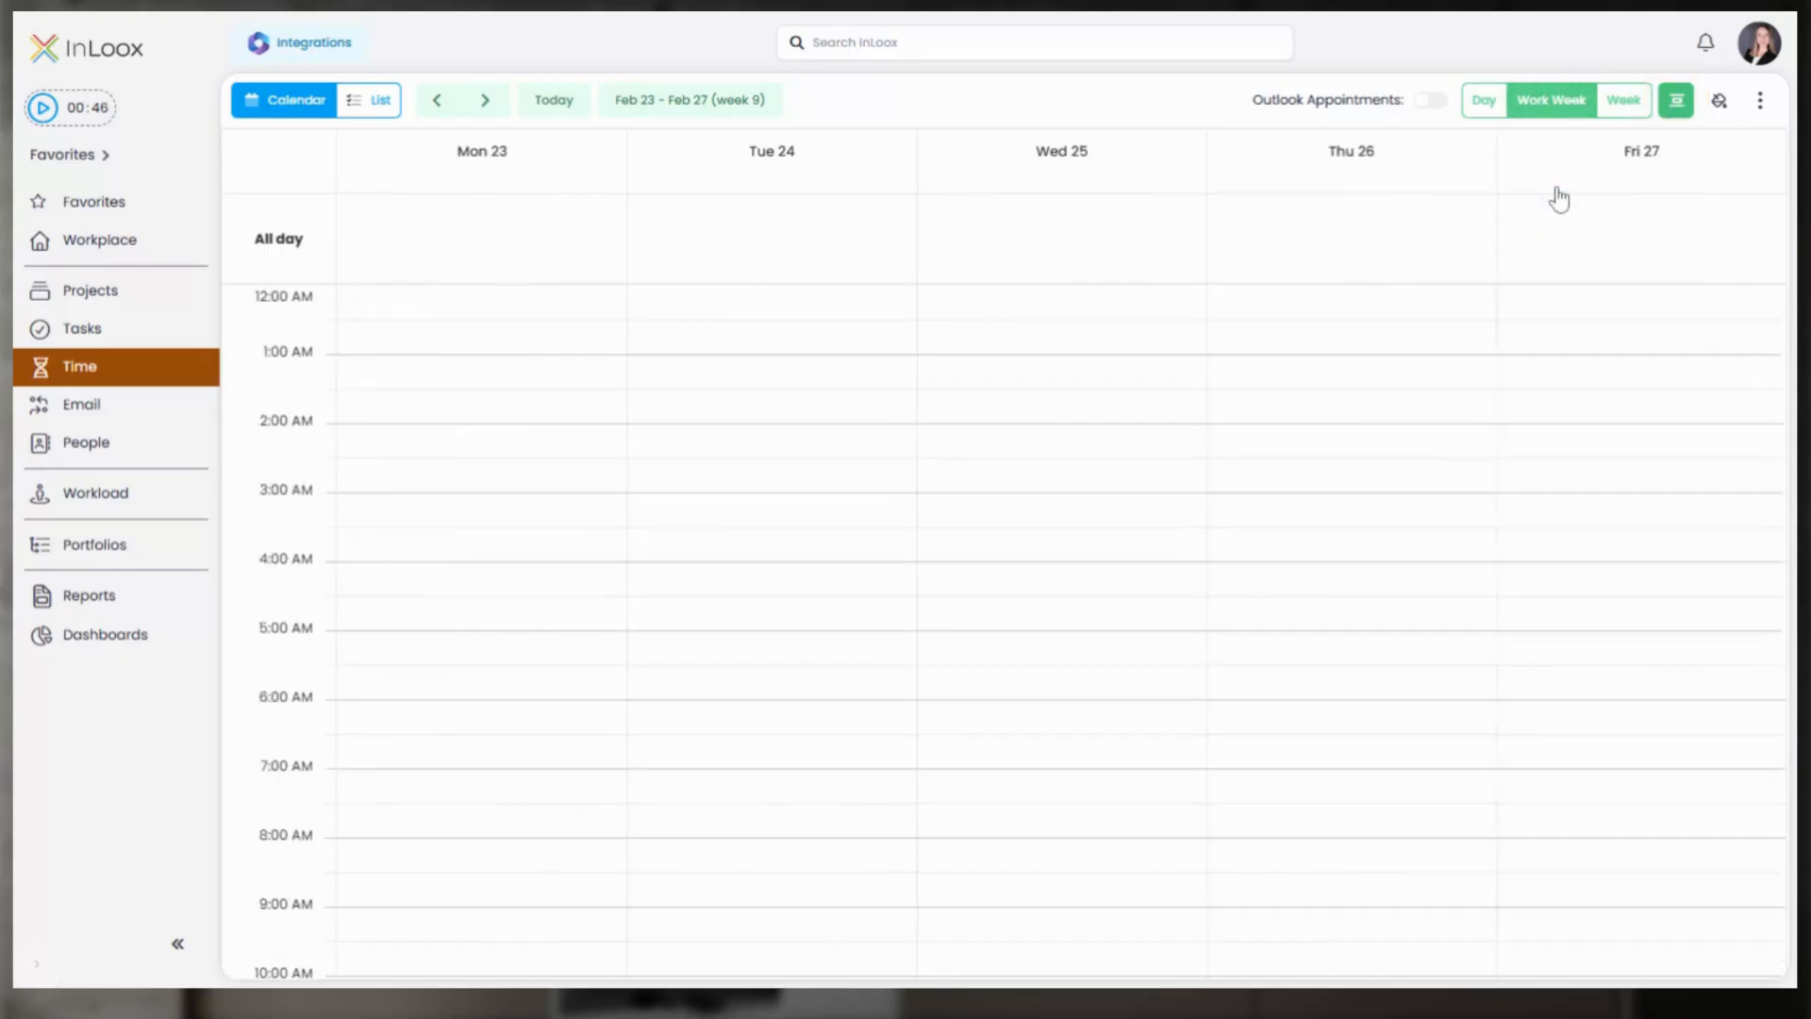
left_click(1430, 100)
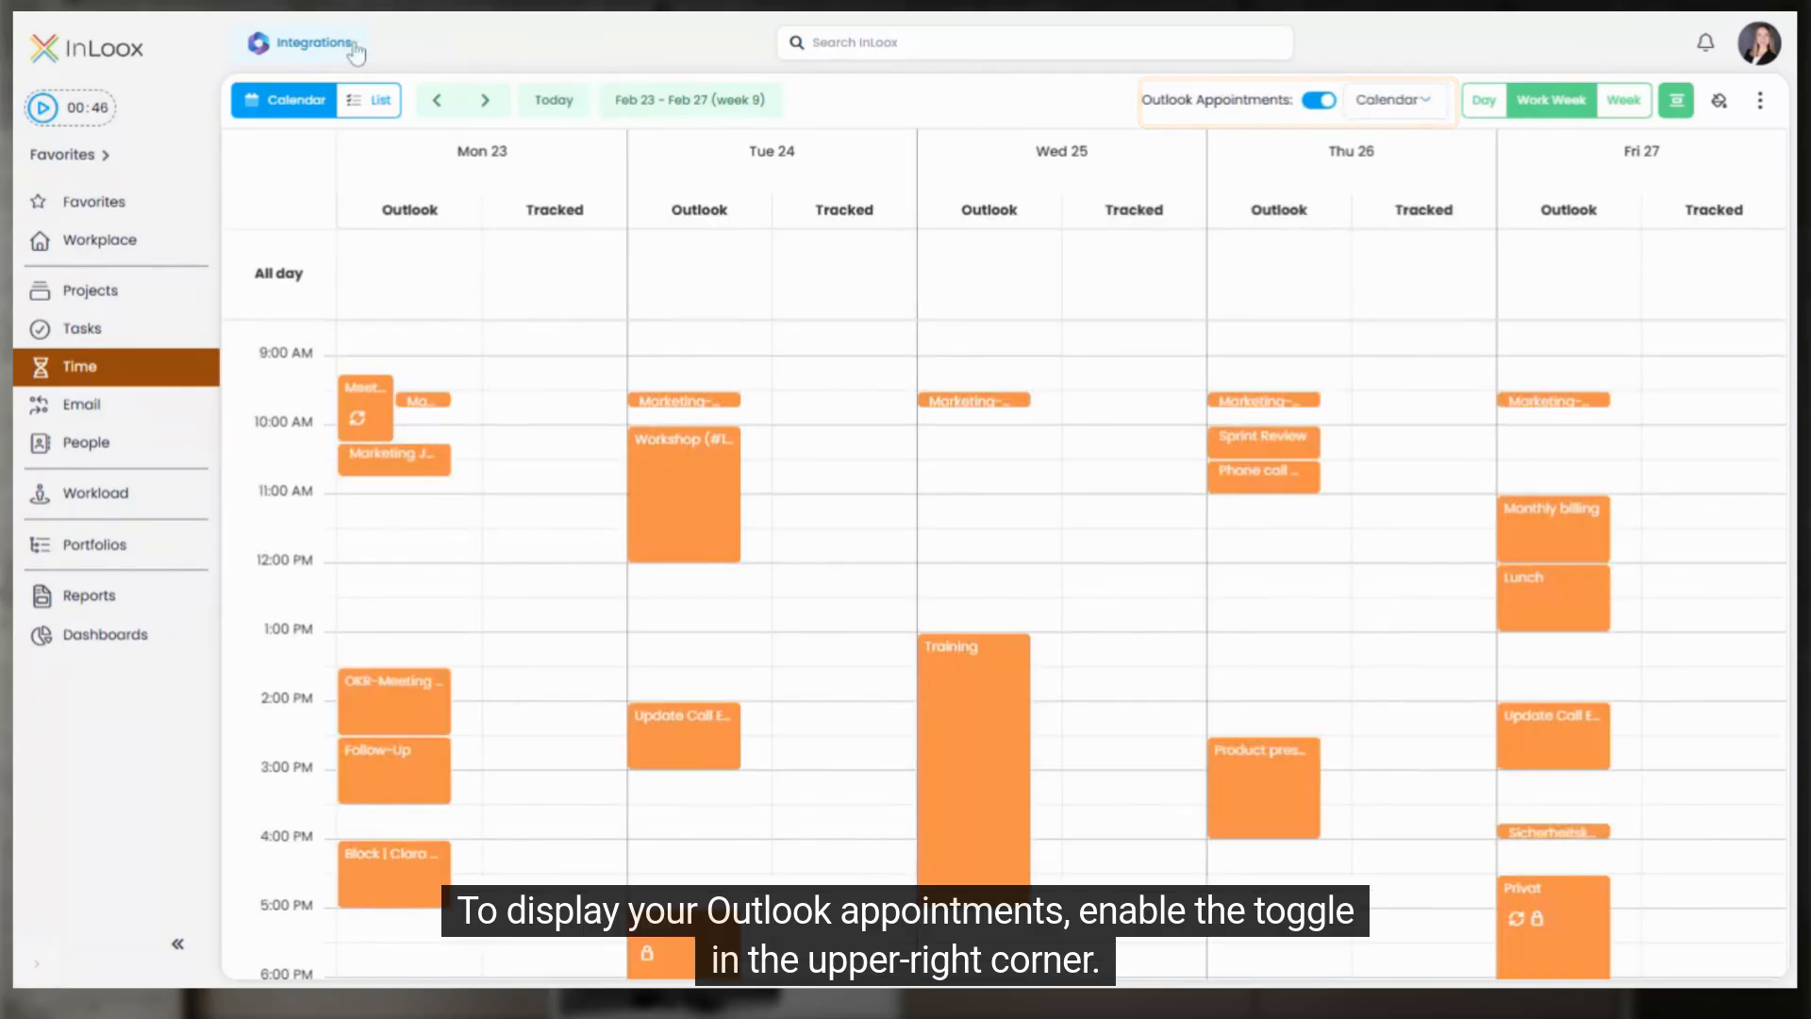
Step: Review the Microsoft 365 settings in the Integration Center and the Outlook calendars available for display
left_click(312, 42)
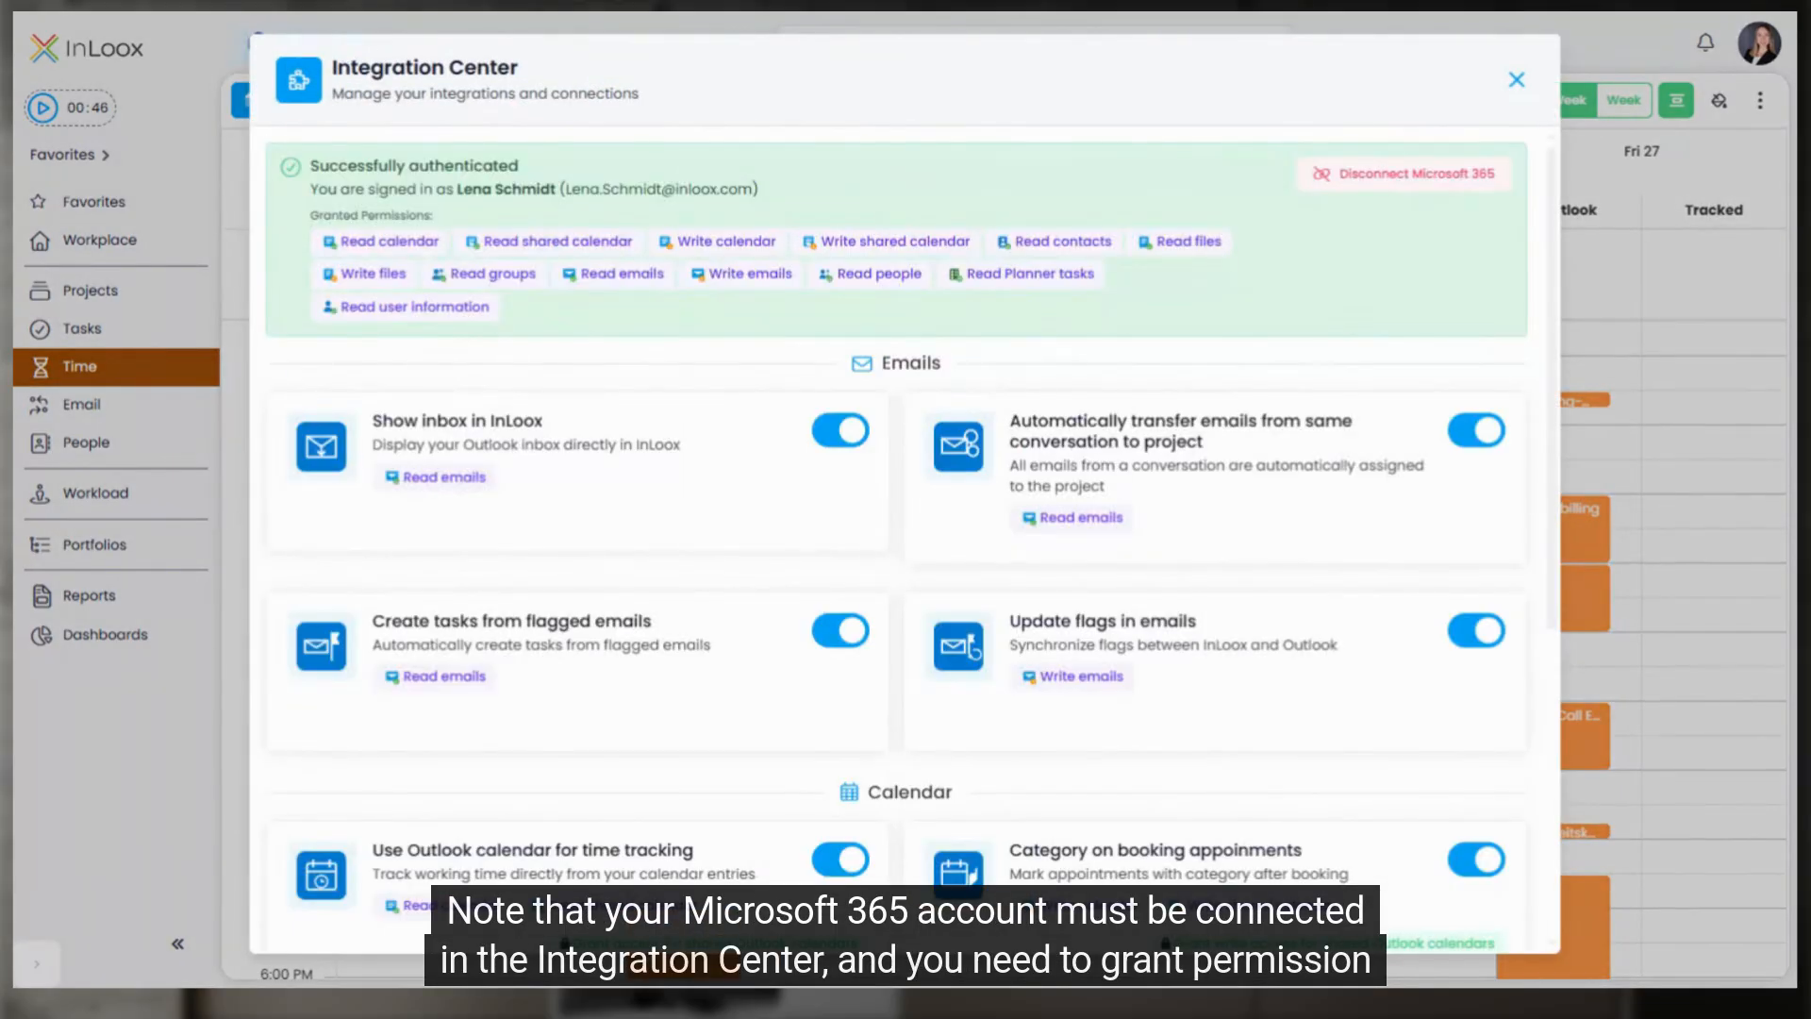
scroll(800, 627, "down", 1)
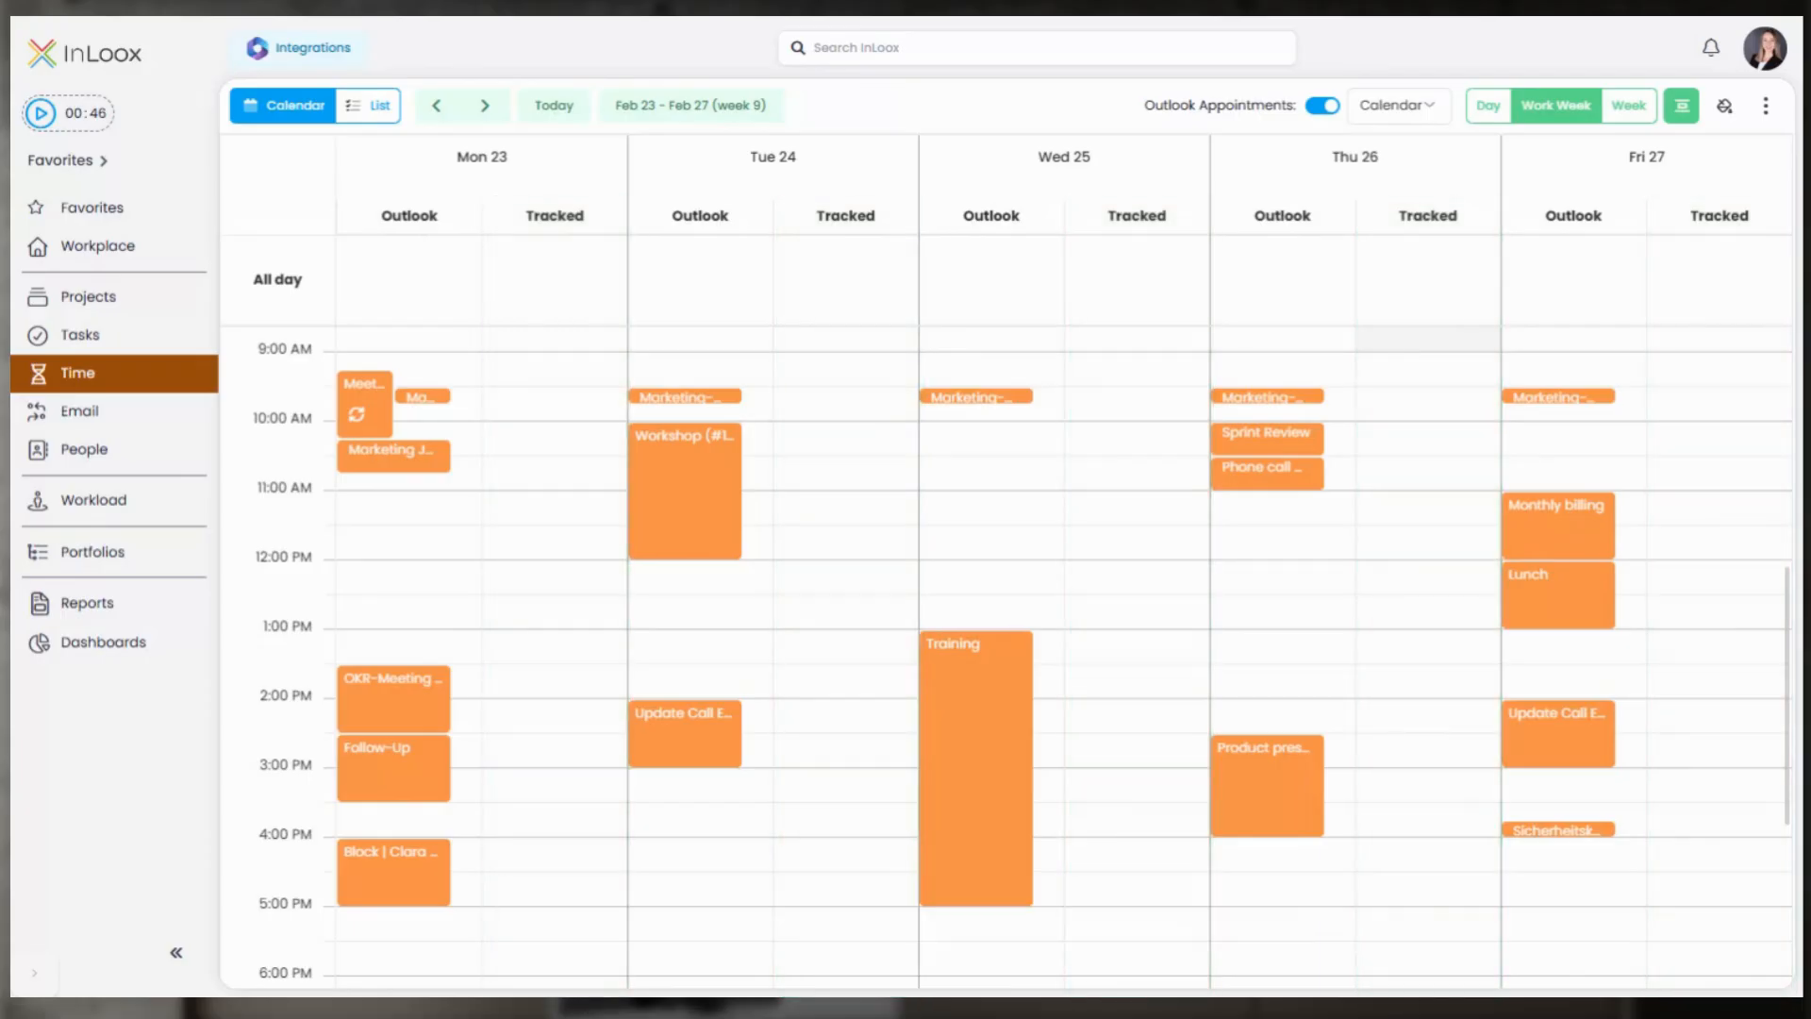
left_click(1435, 111)
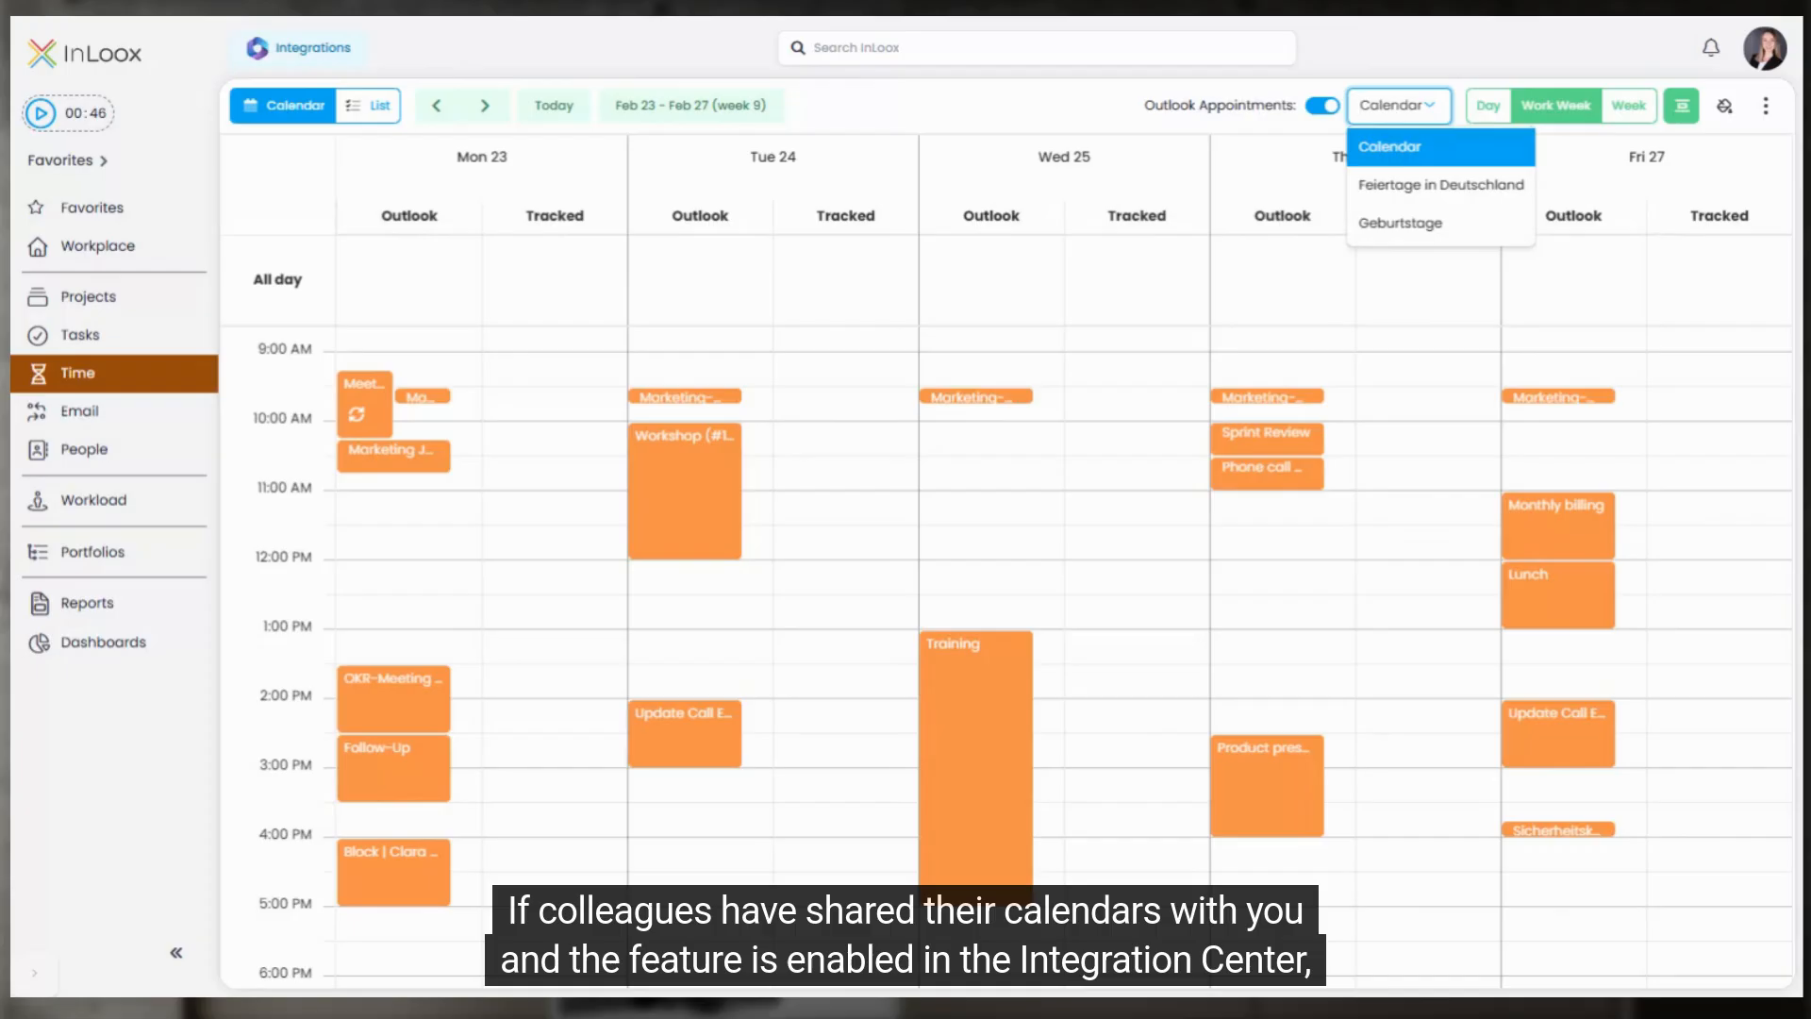
left_click(1436, 116)
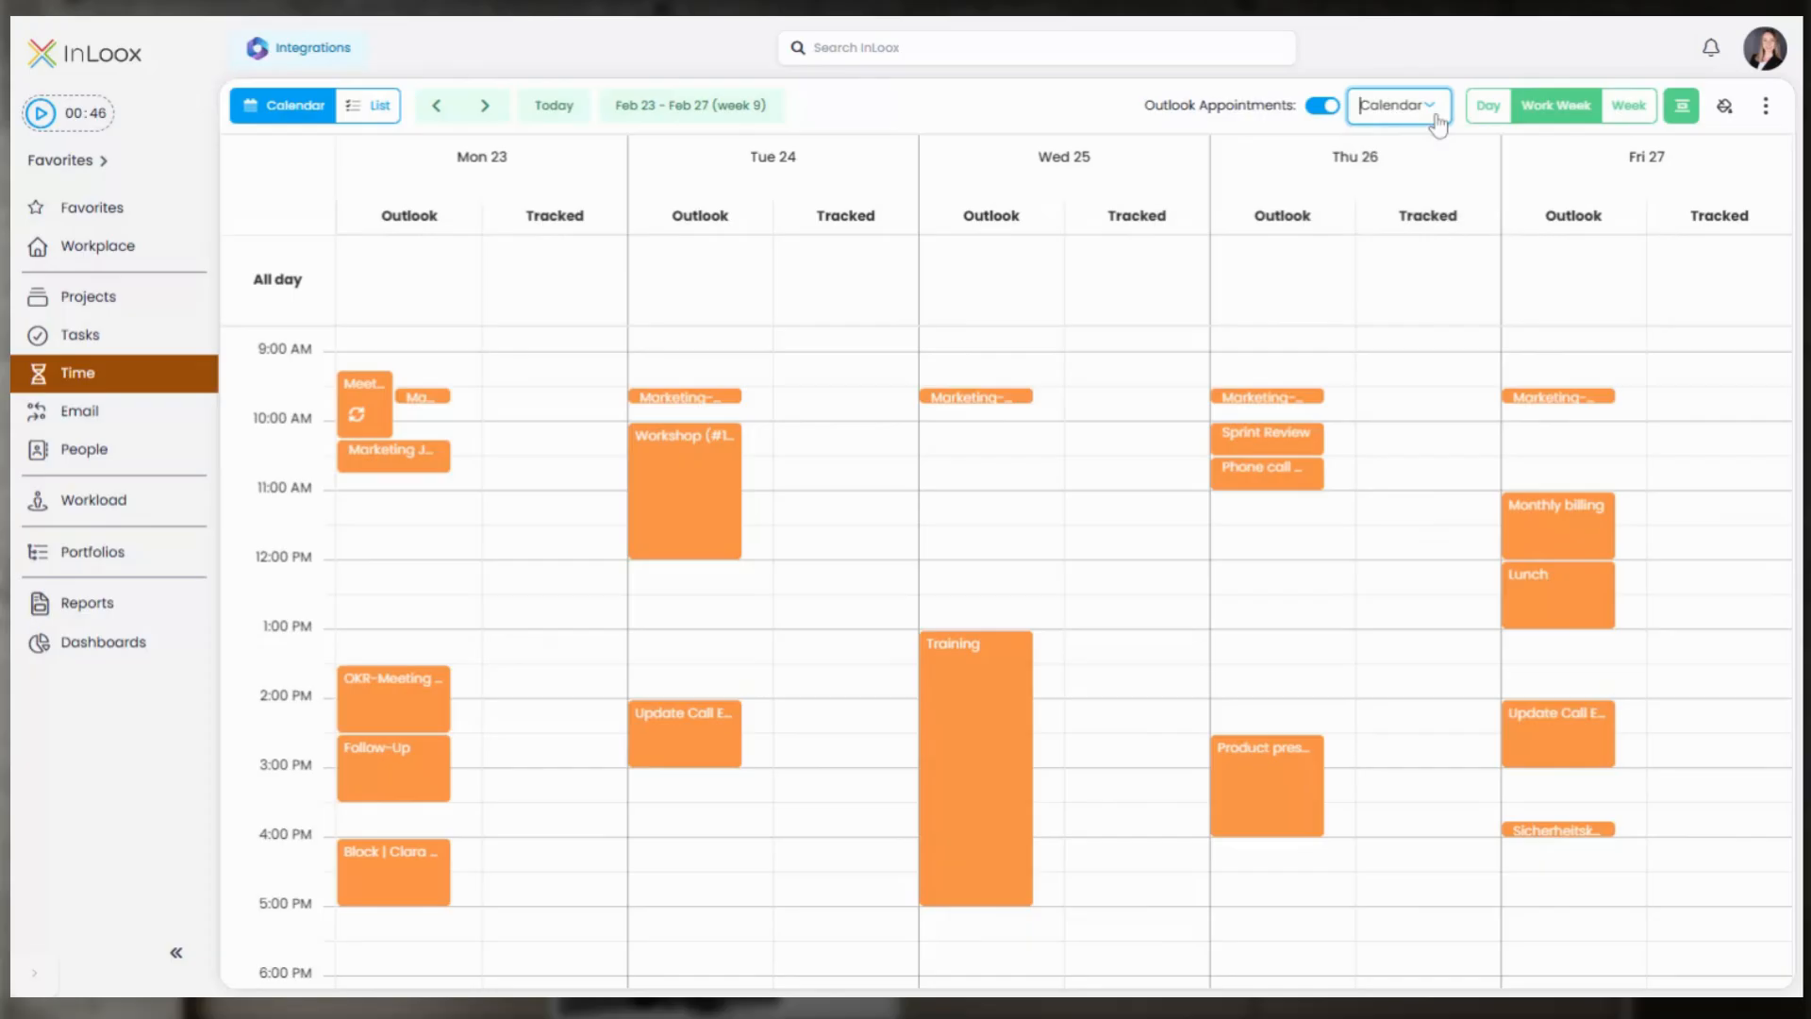
Step: Enable Show Capacity Indicators, Open Time Entry When Tracked, Show Private Appointments, Include Appointment Body and Add Category to Appointment for the calendar
left_click(1773, 113)
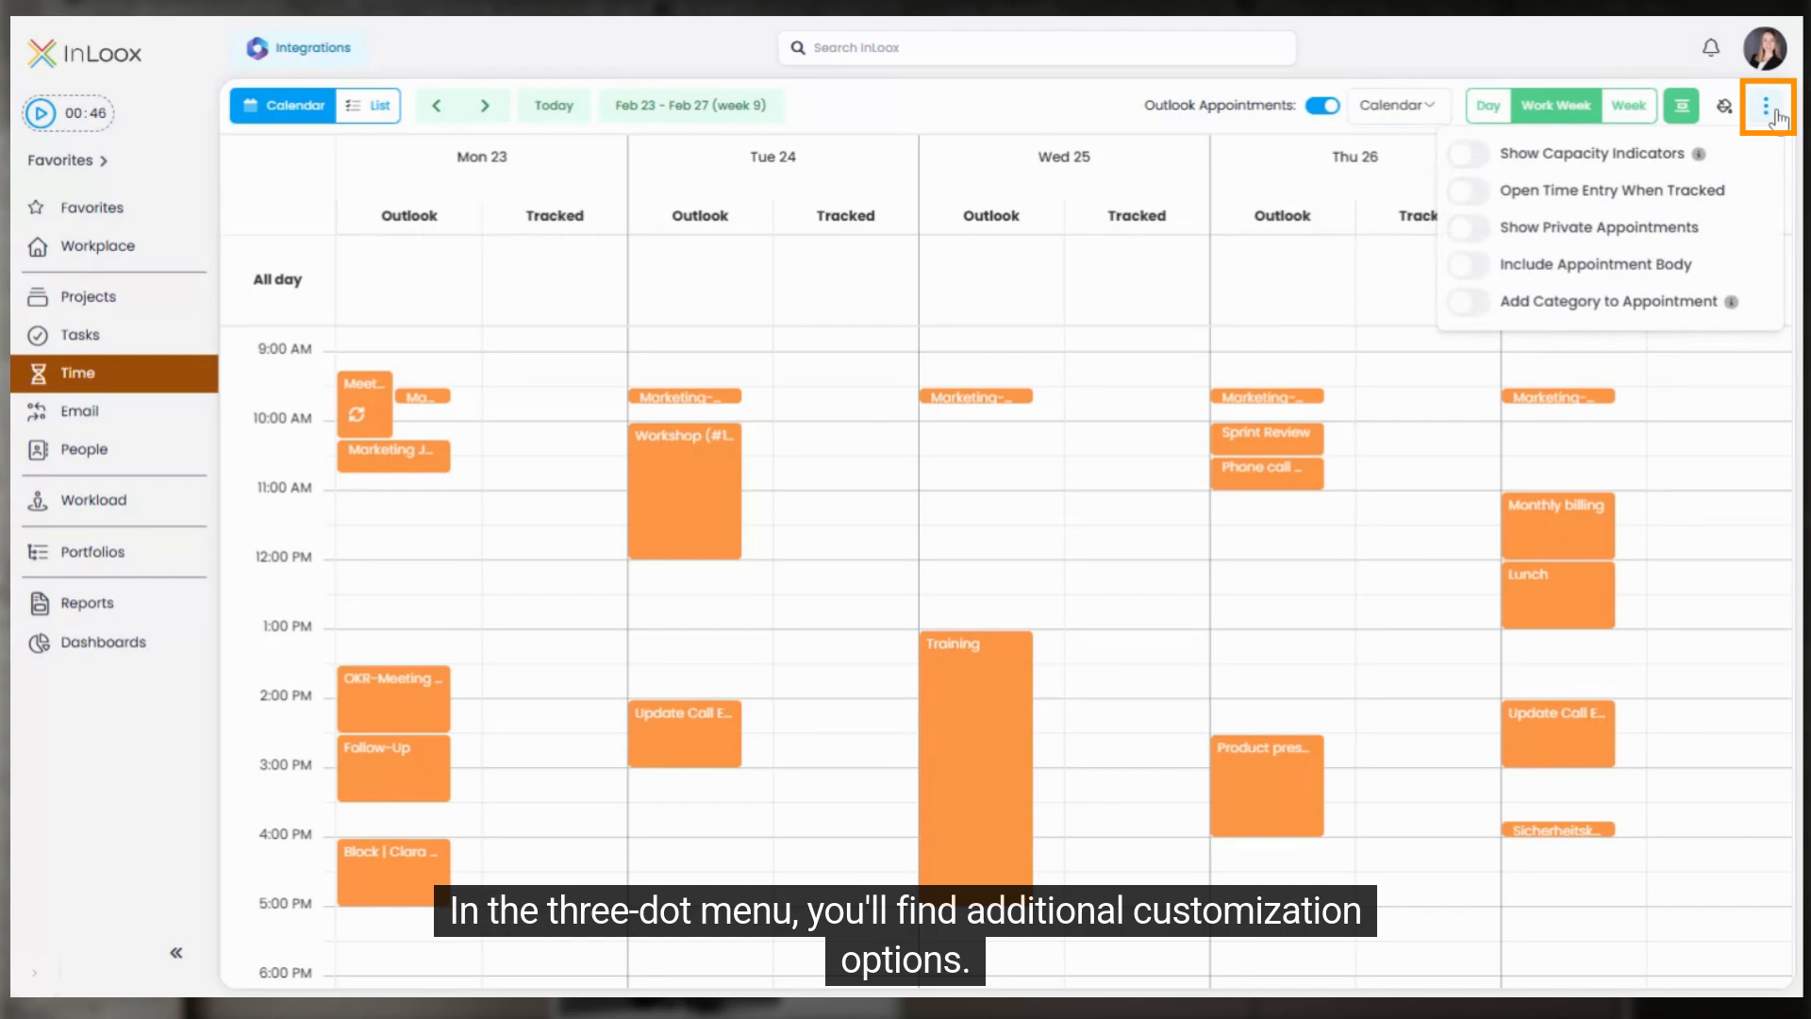
left_click(1477, 160)
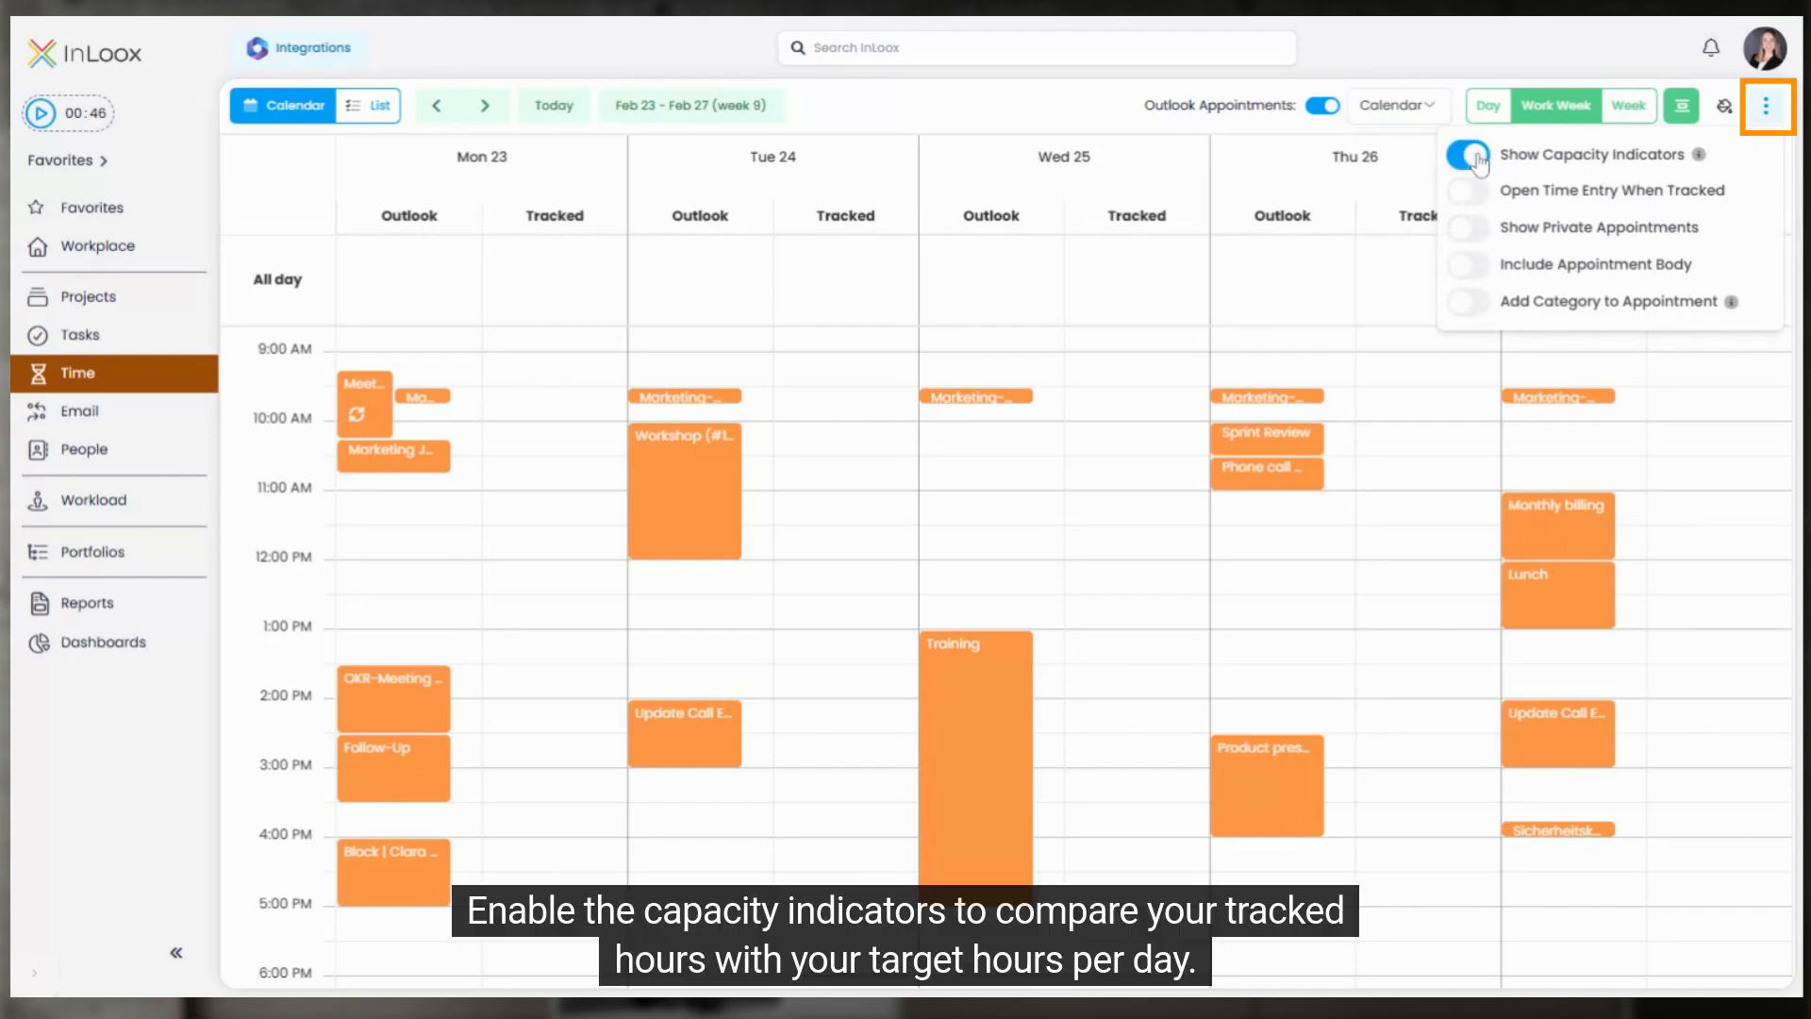
left_click(1380, 261)
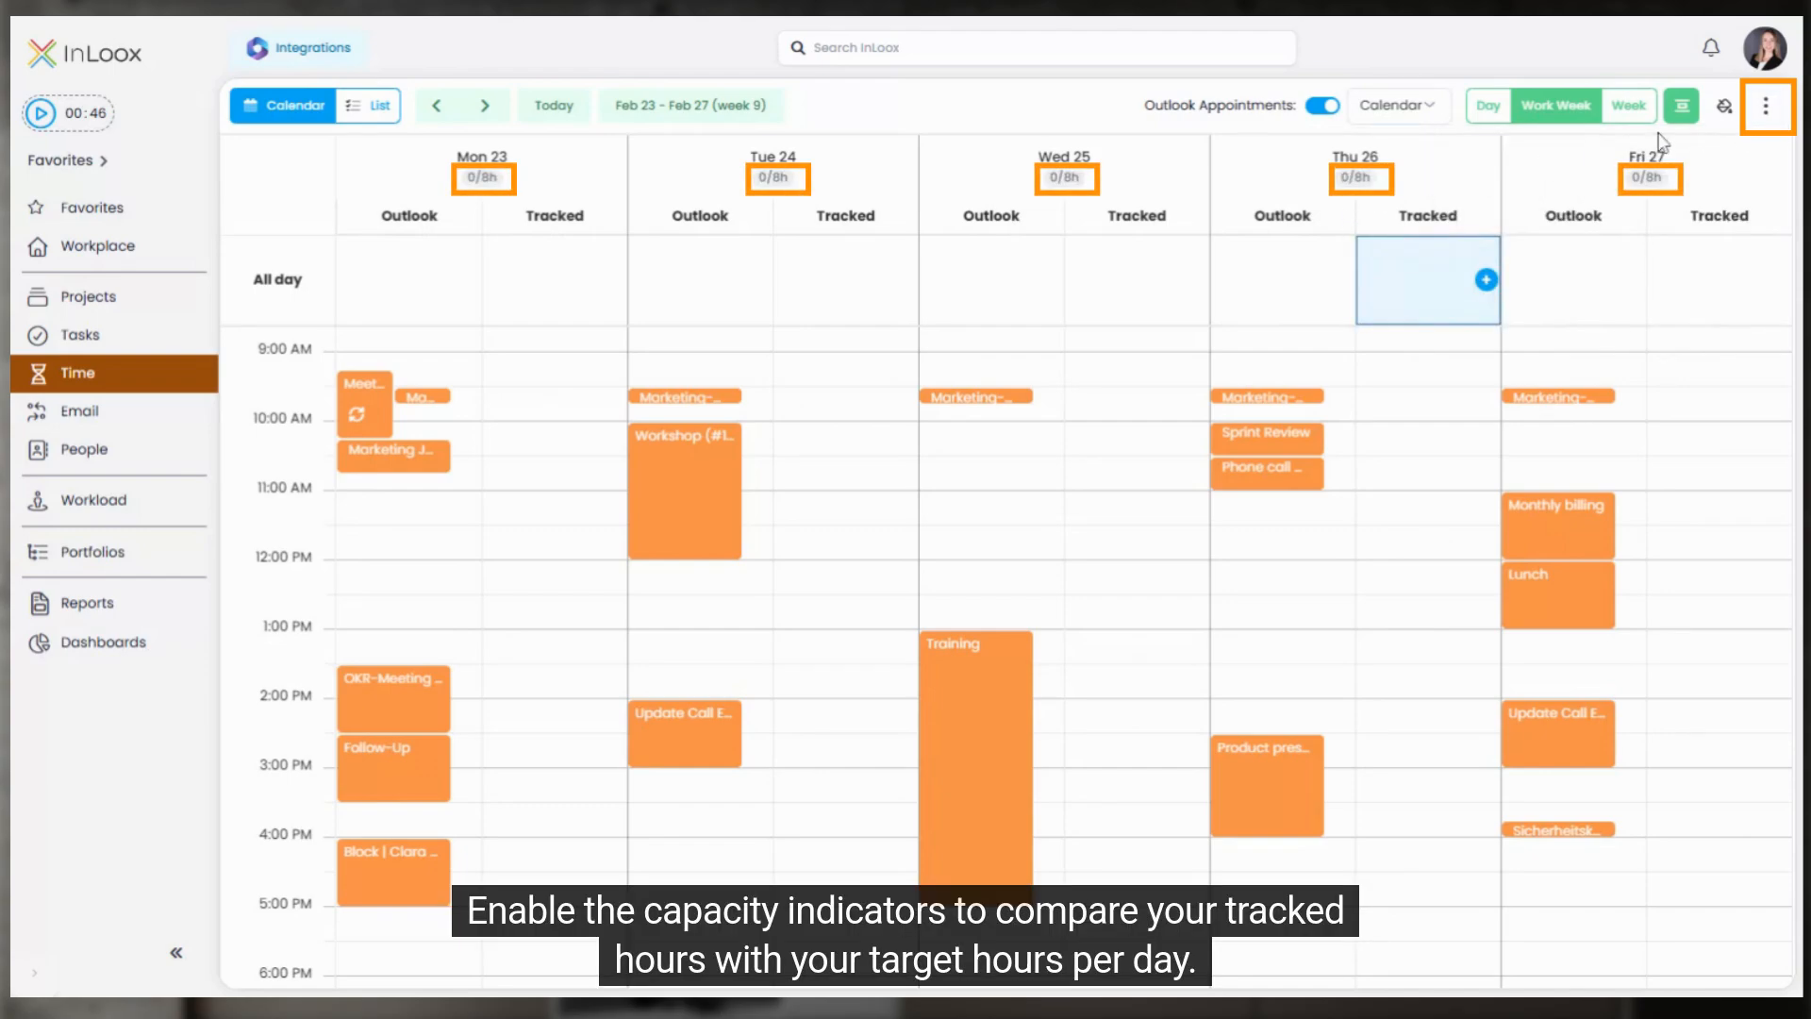
left_click(1766, 107)
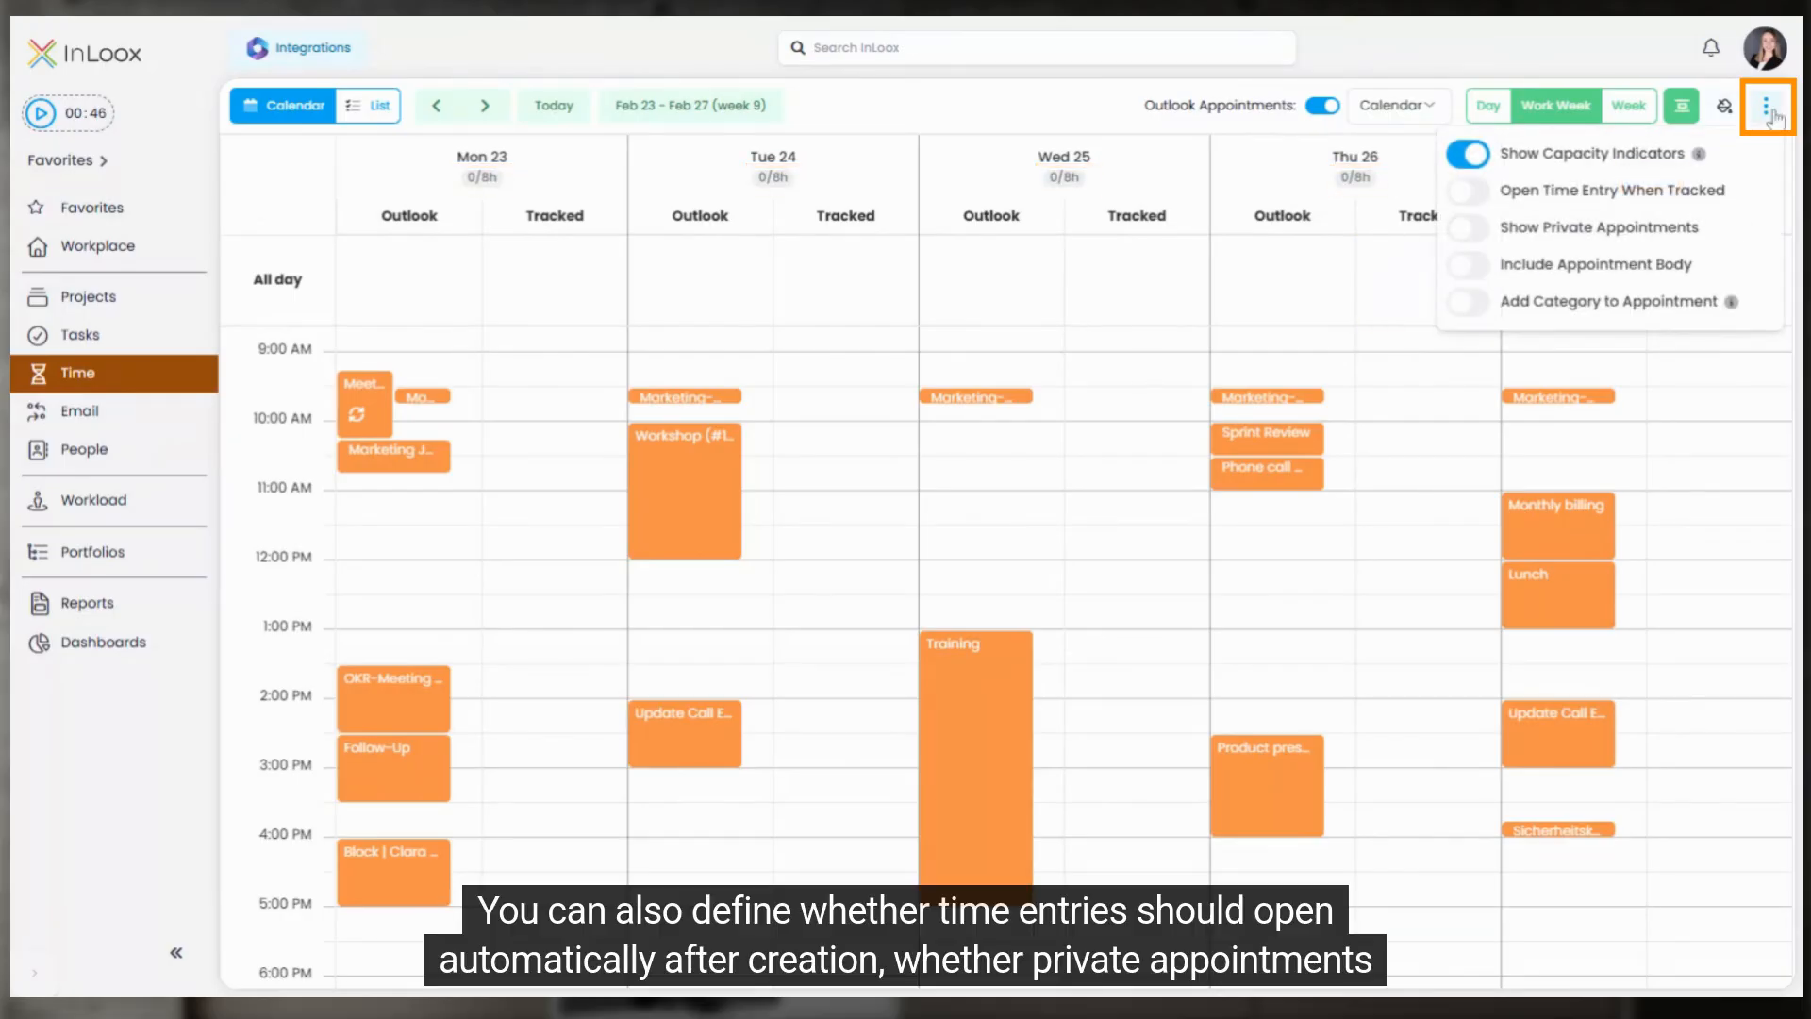
left_click(1474, 198)
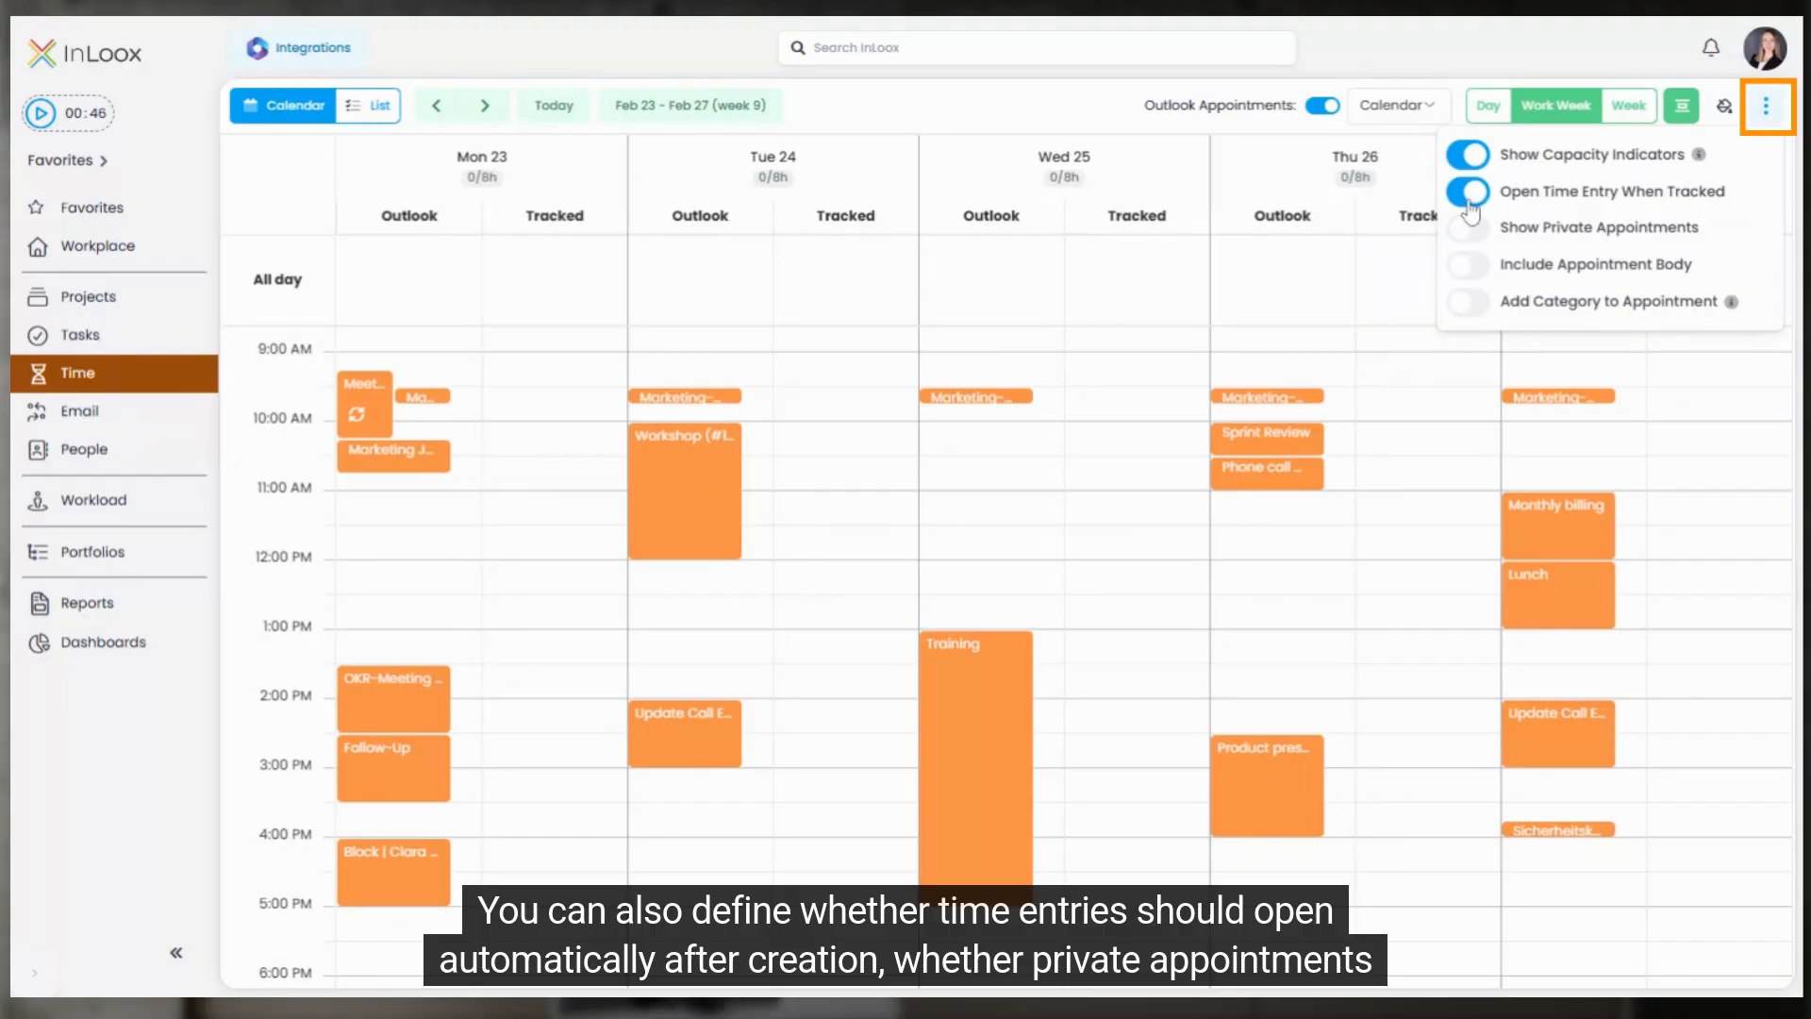
left_click(1468, 233)
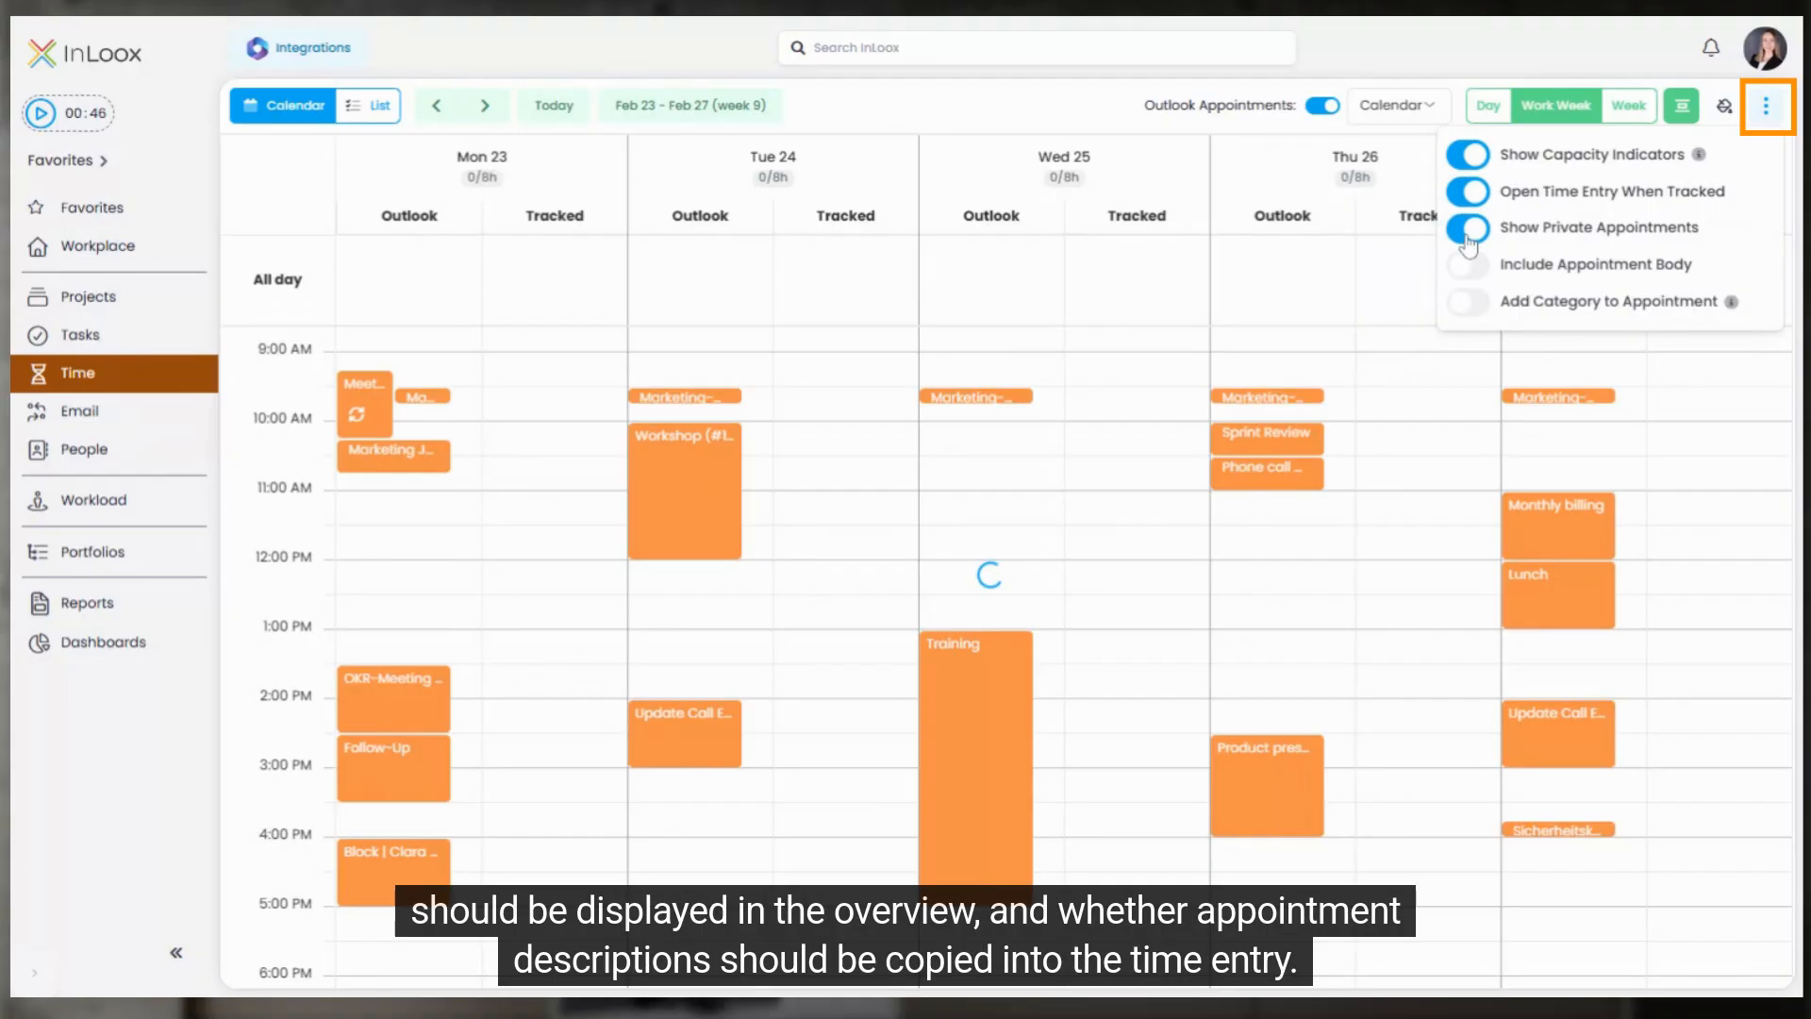
left_click(1469, 267)
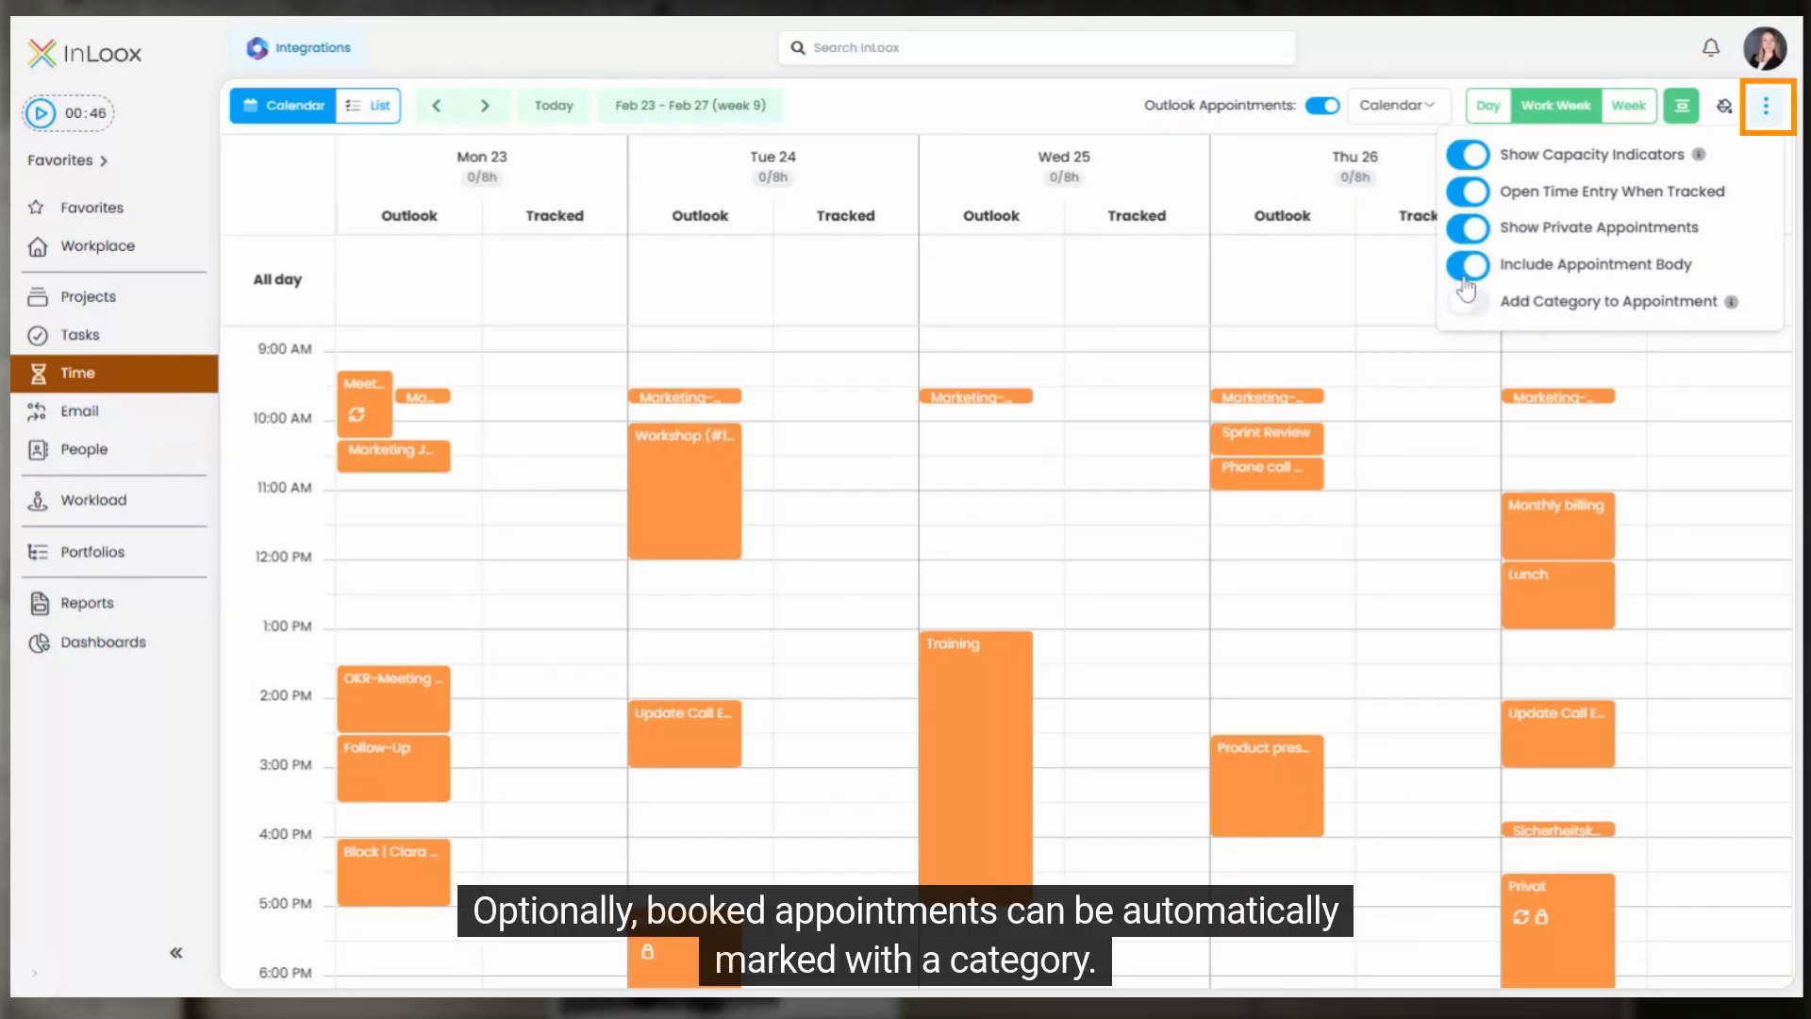
left_click(1468, 313)
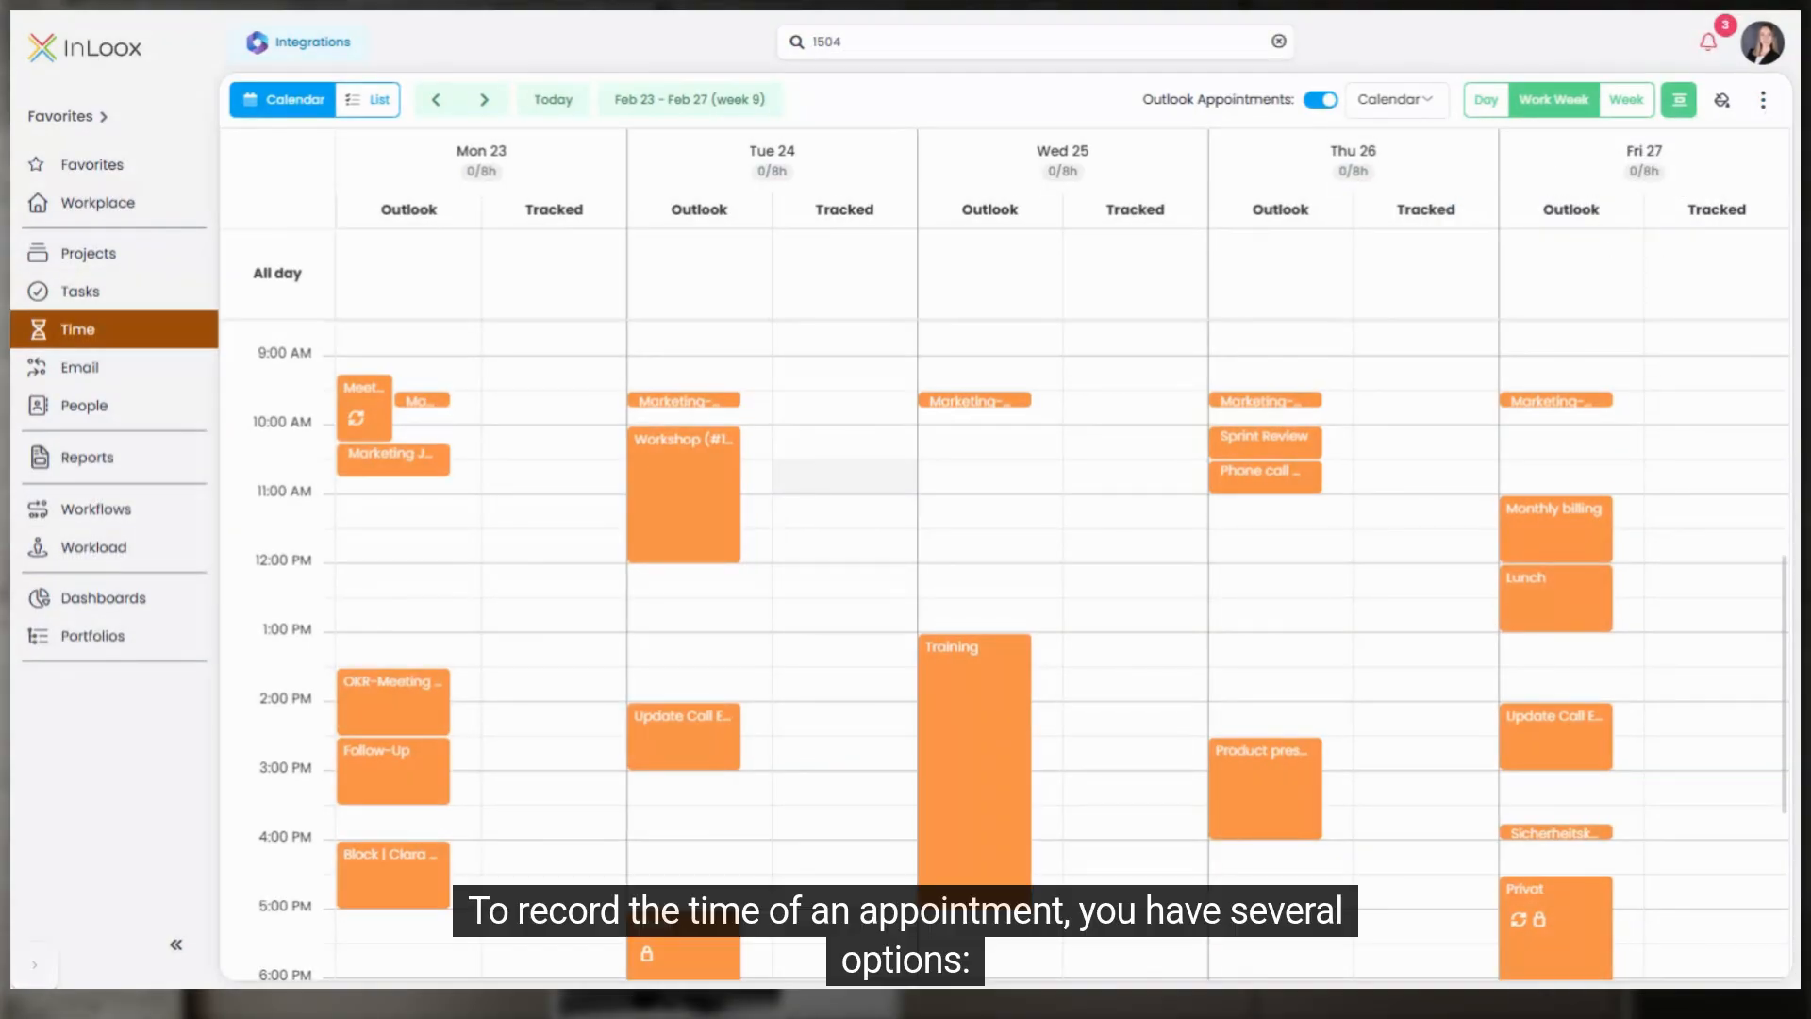
left_click(704, 489)
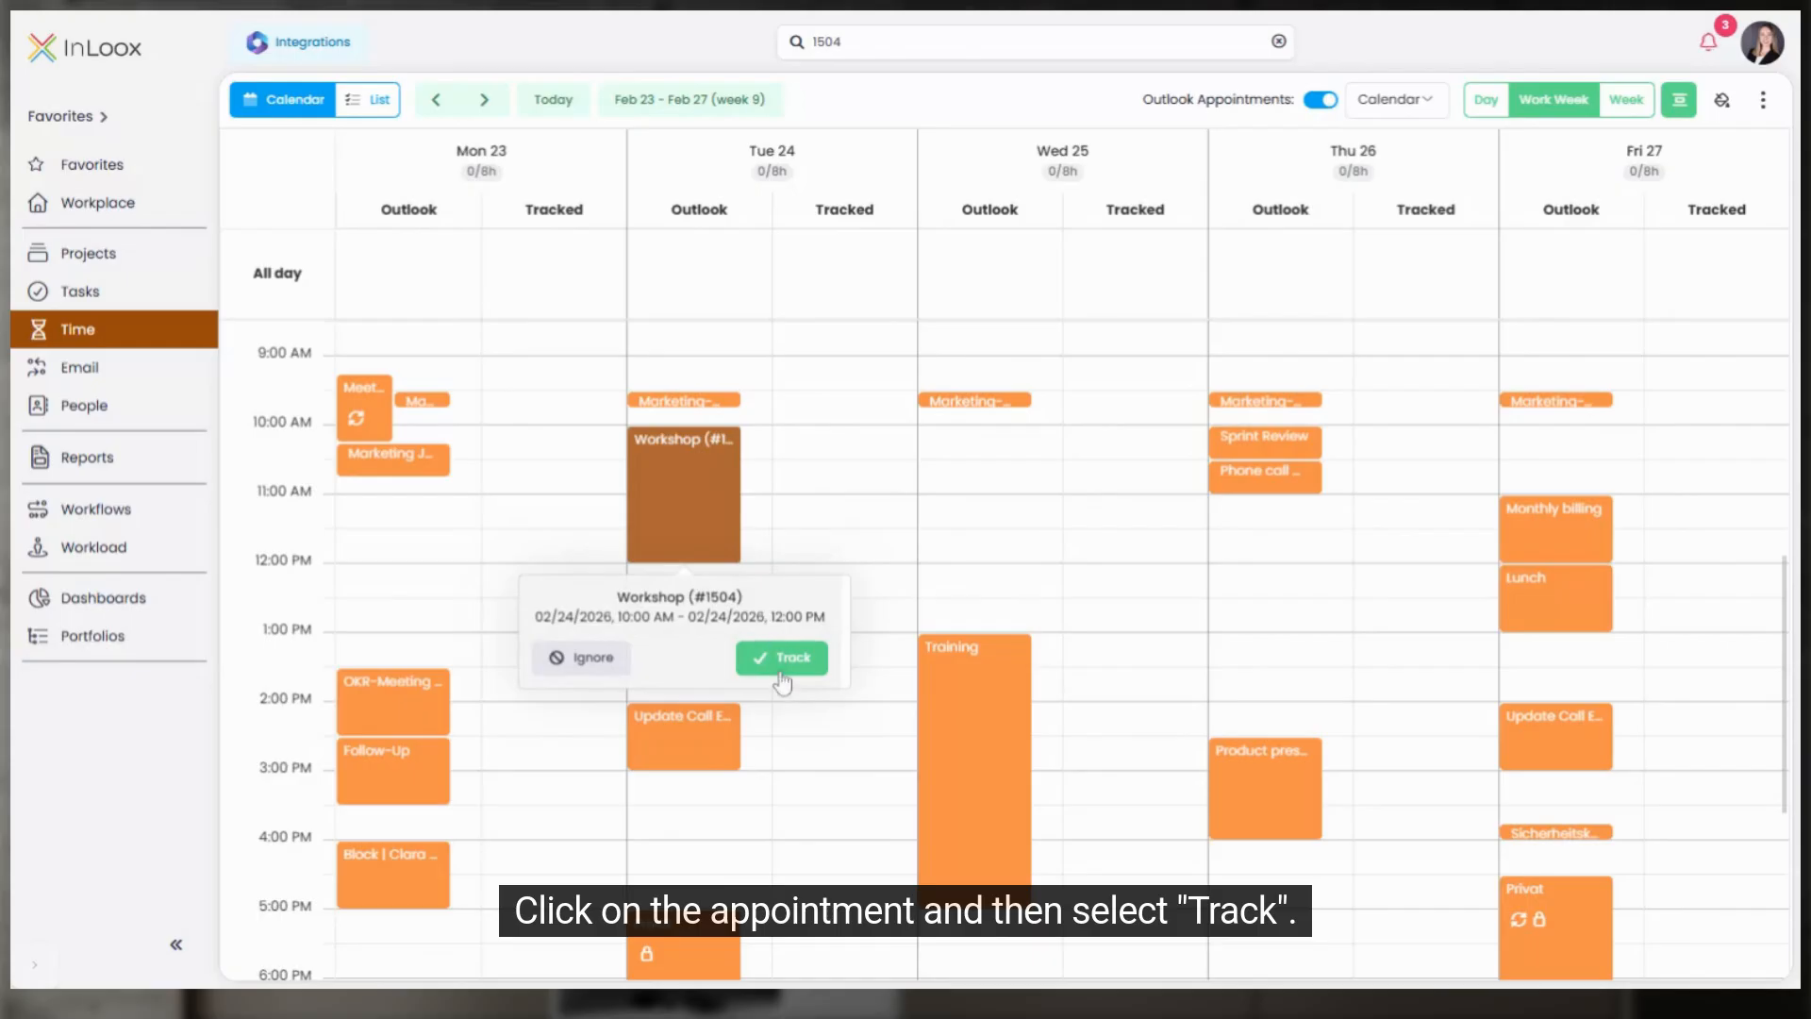
left_click(783, 661)
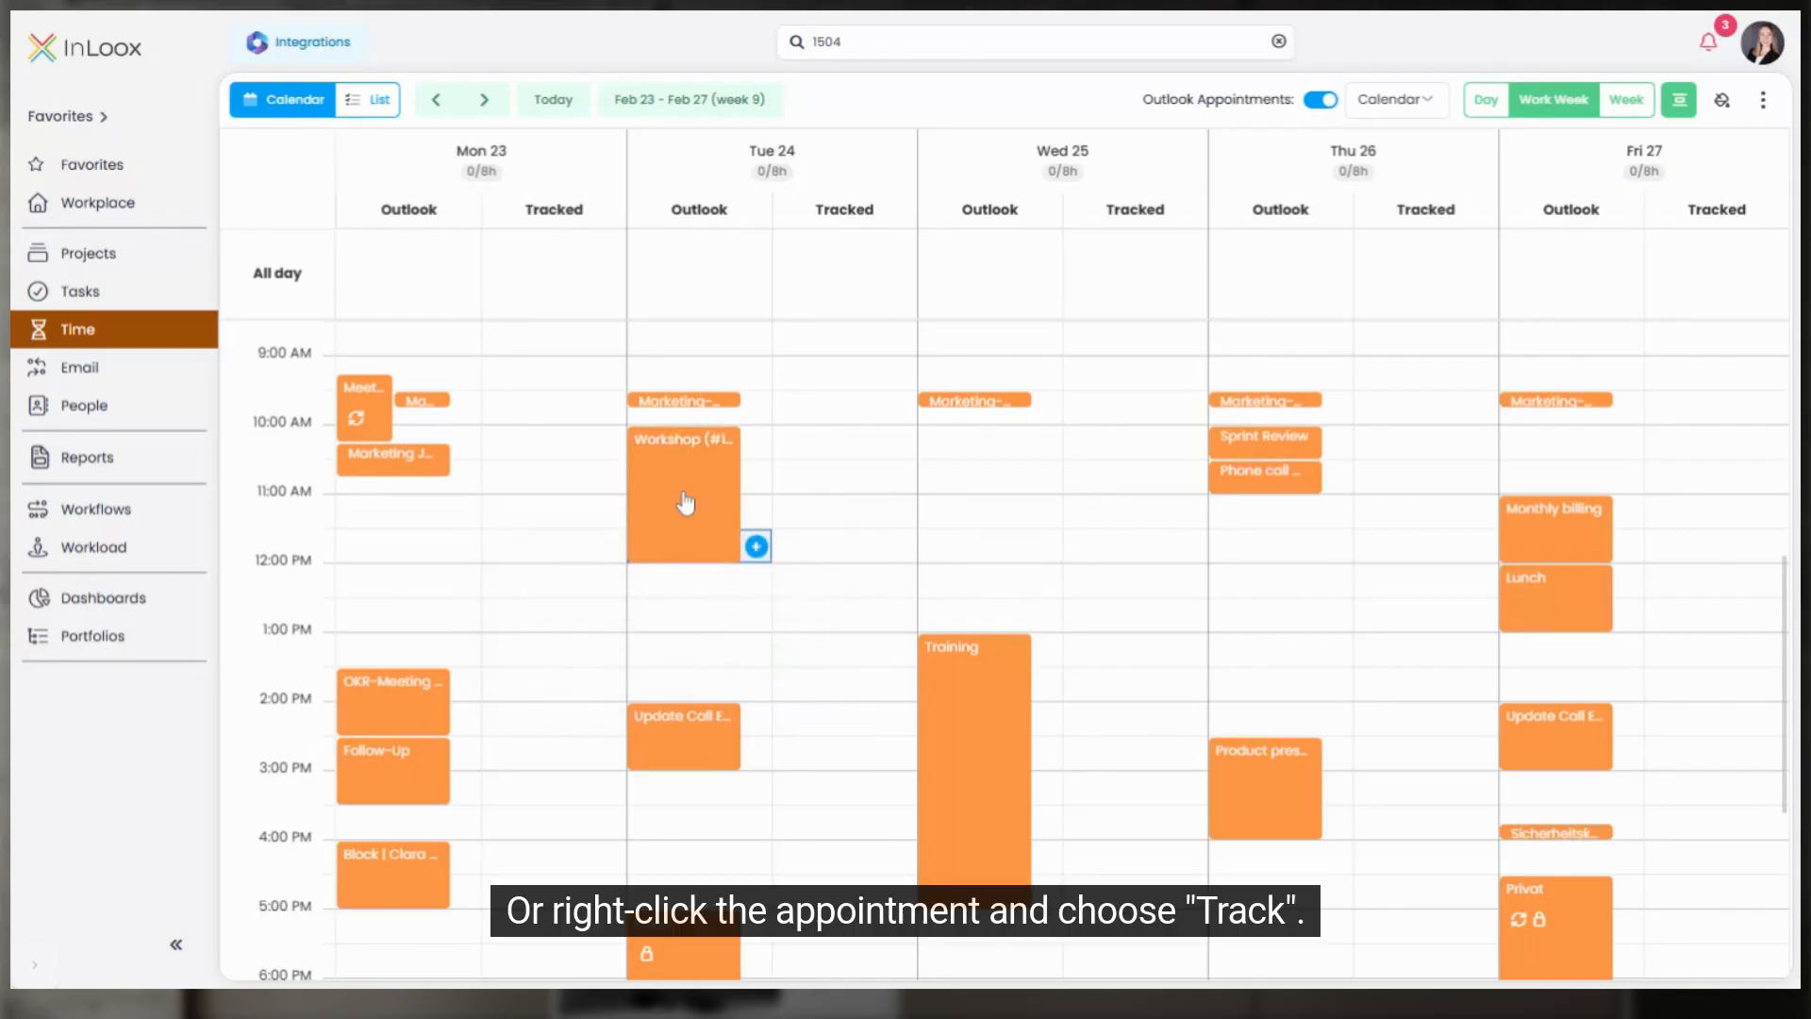
right_click(685, 503)
left_click(726, 528)
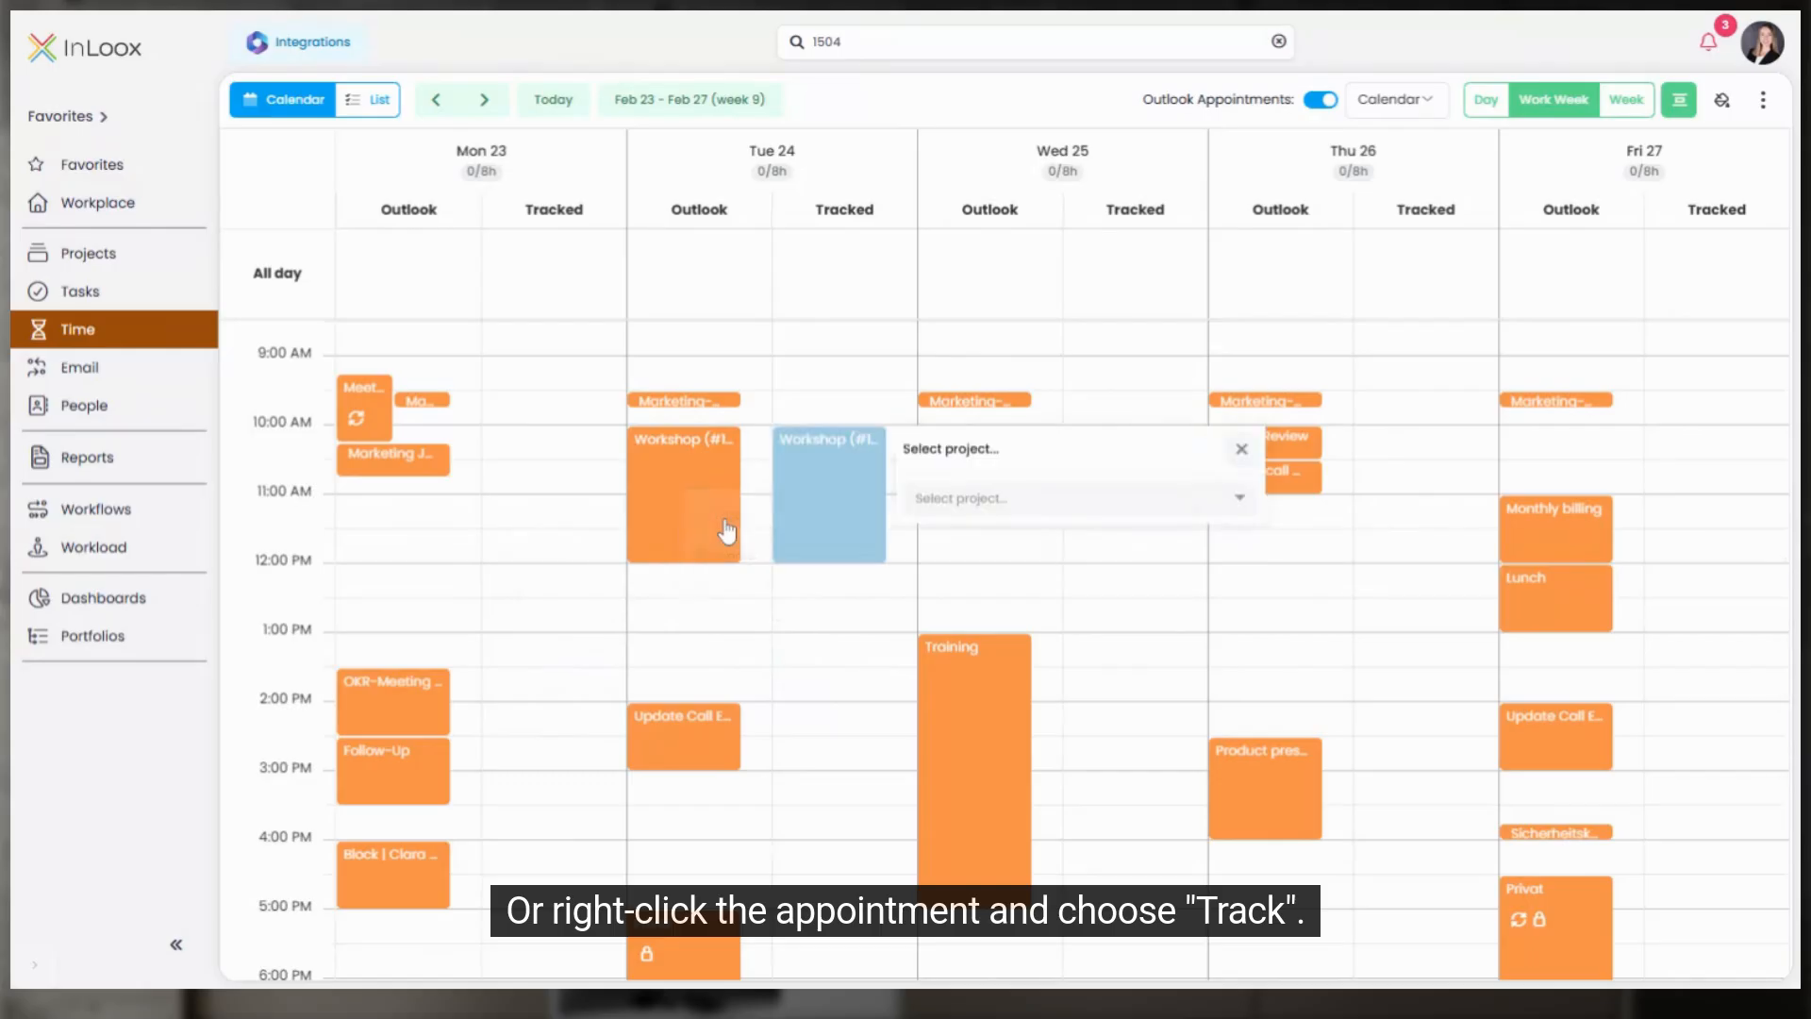
left_click(1241, 449)
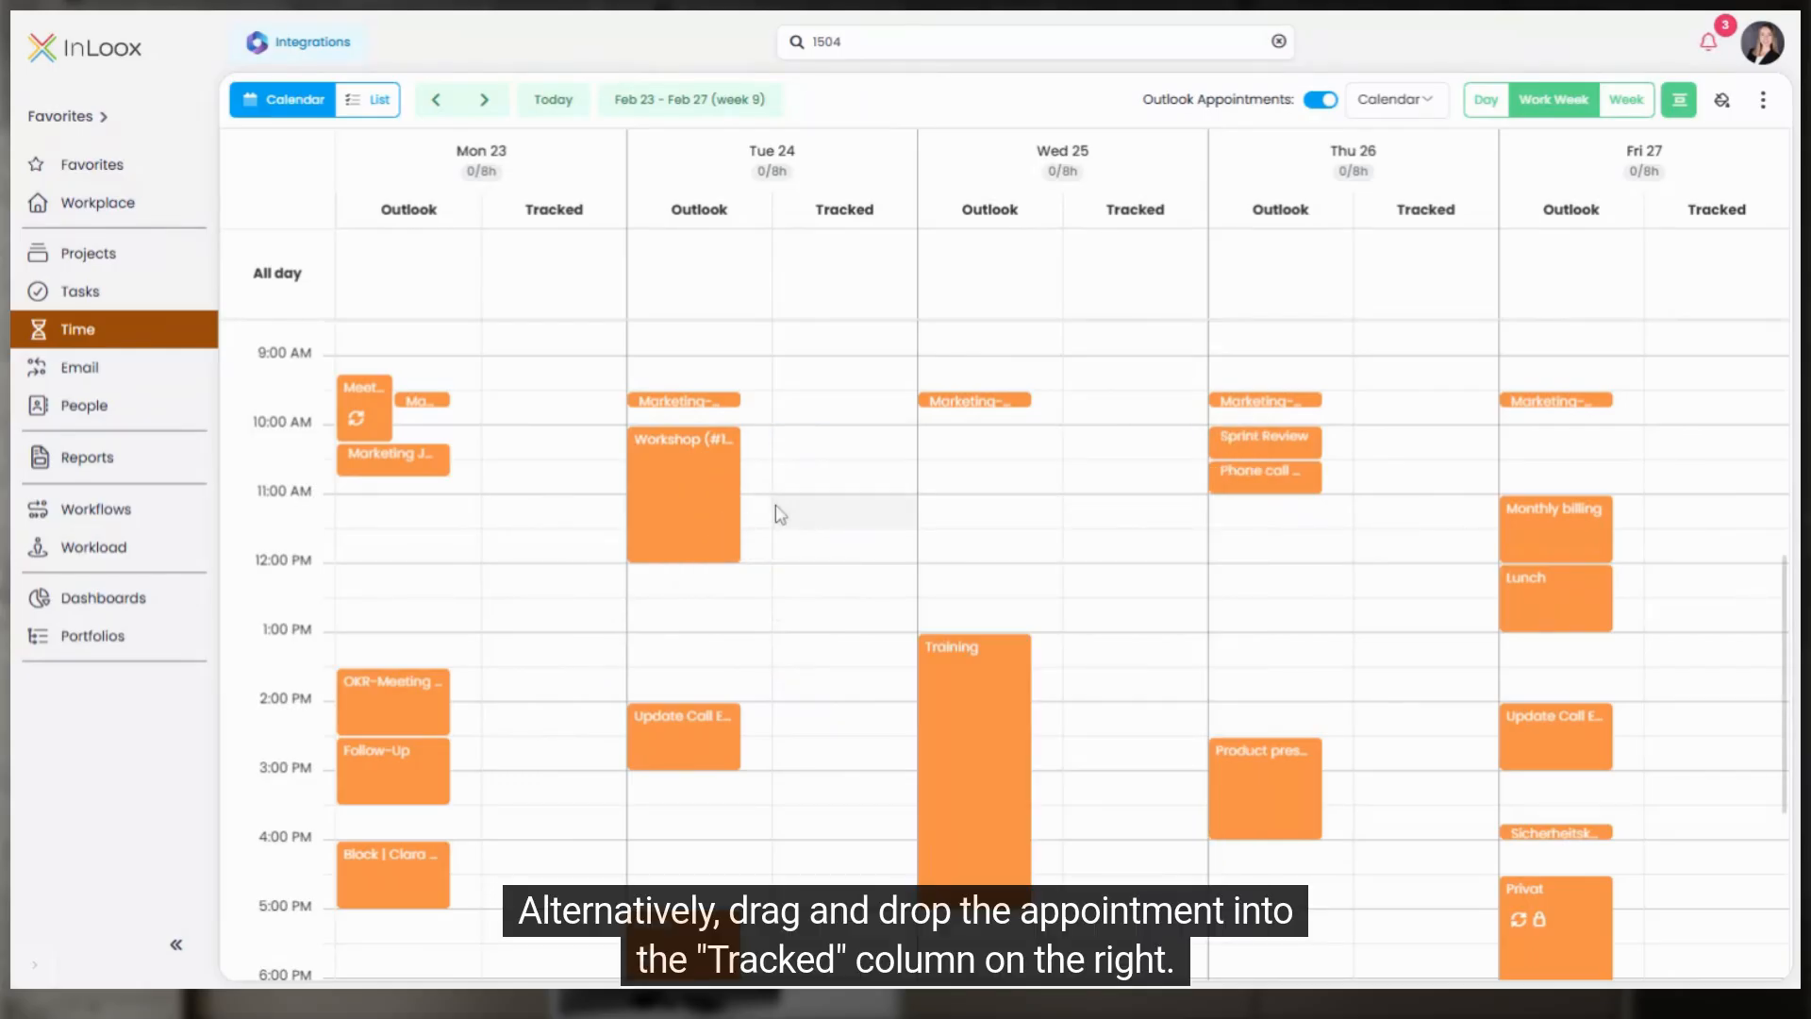
Step: Track the Workshop (#1504) appointment on Tue 24 as a time entry for the suggested product development project #1504
left_click_drag(679, 513, 833, 514)
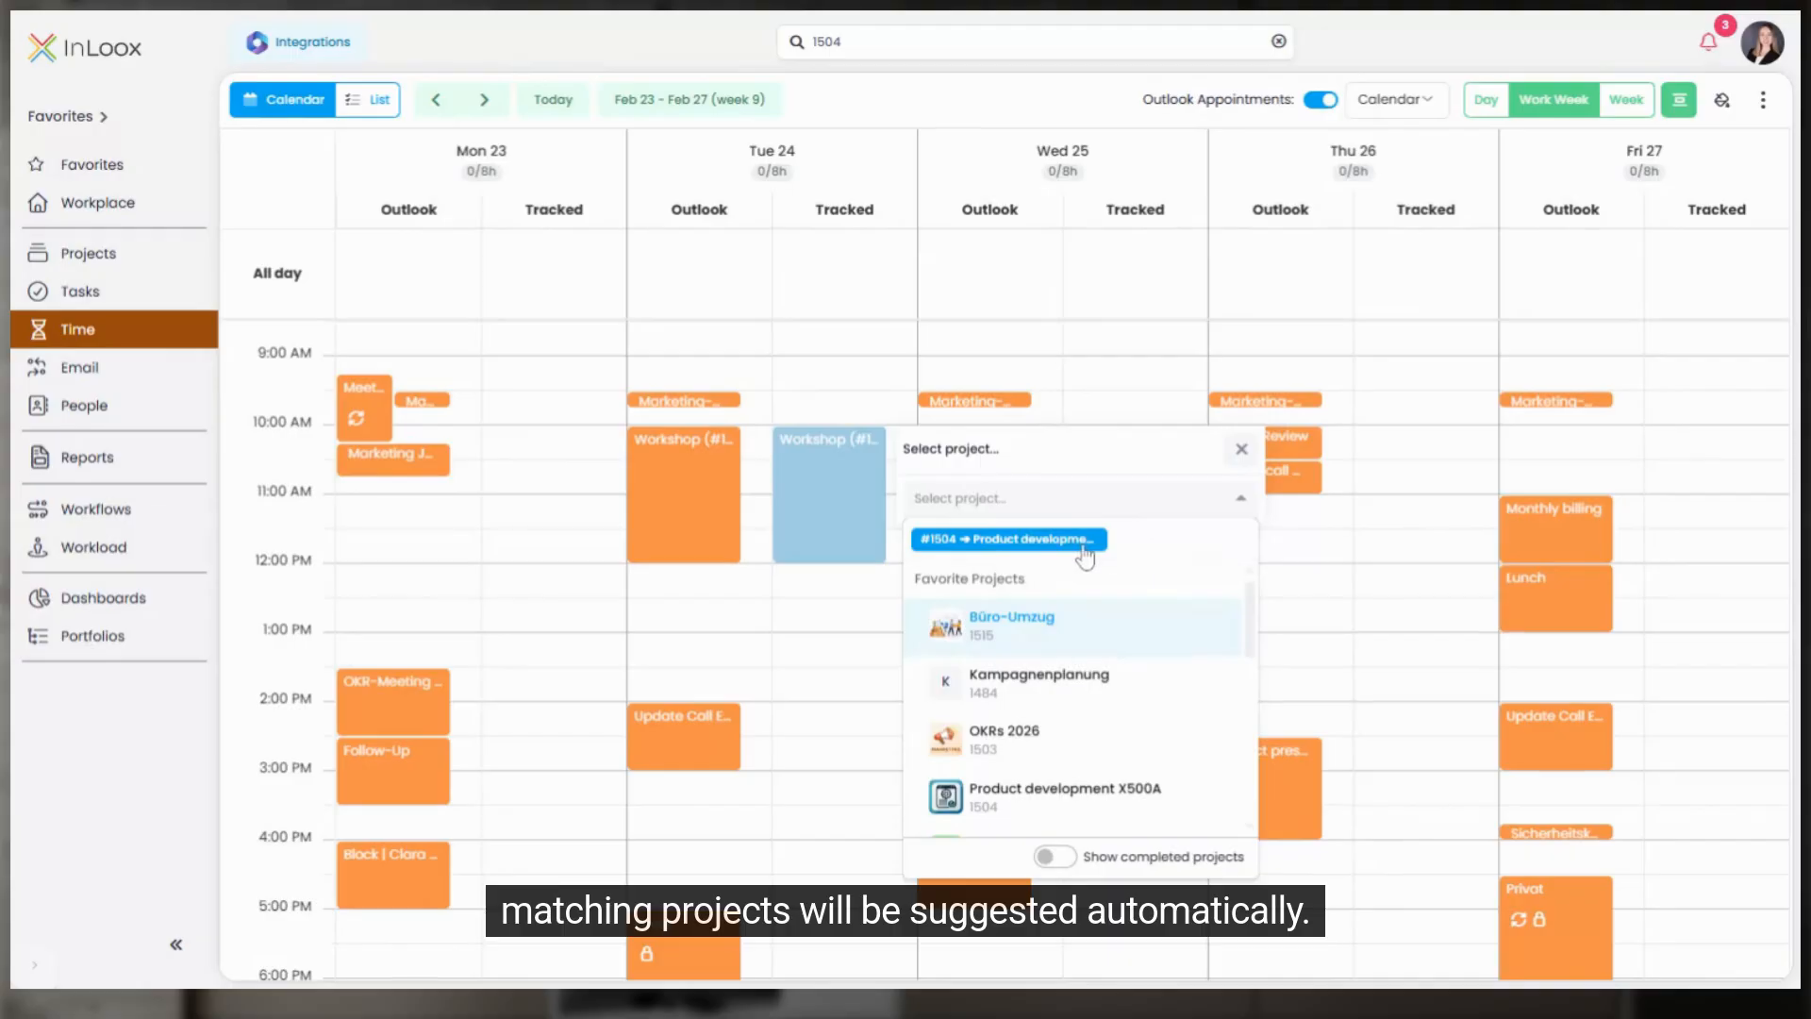
left_click(1066, 543)
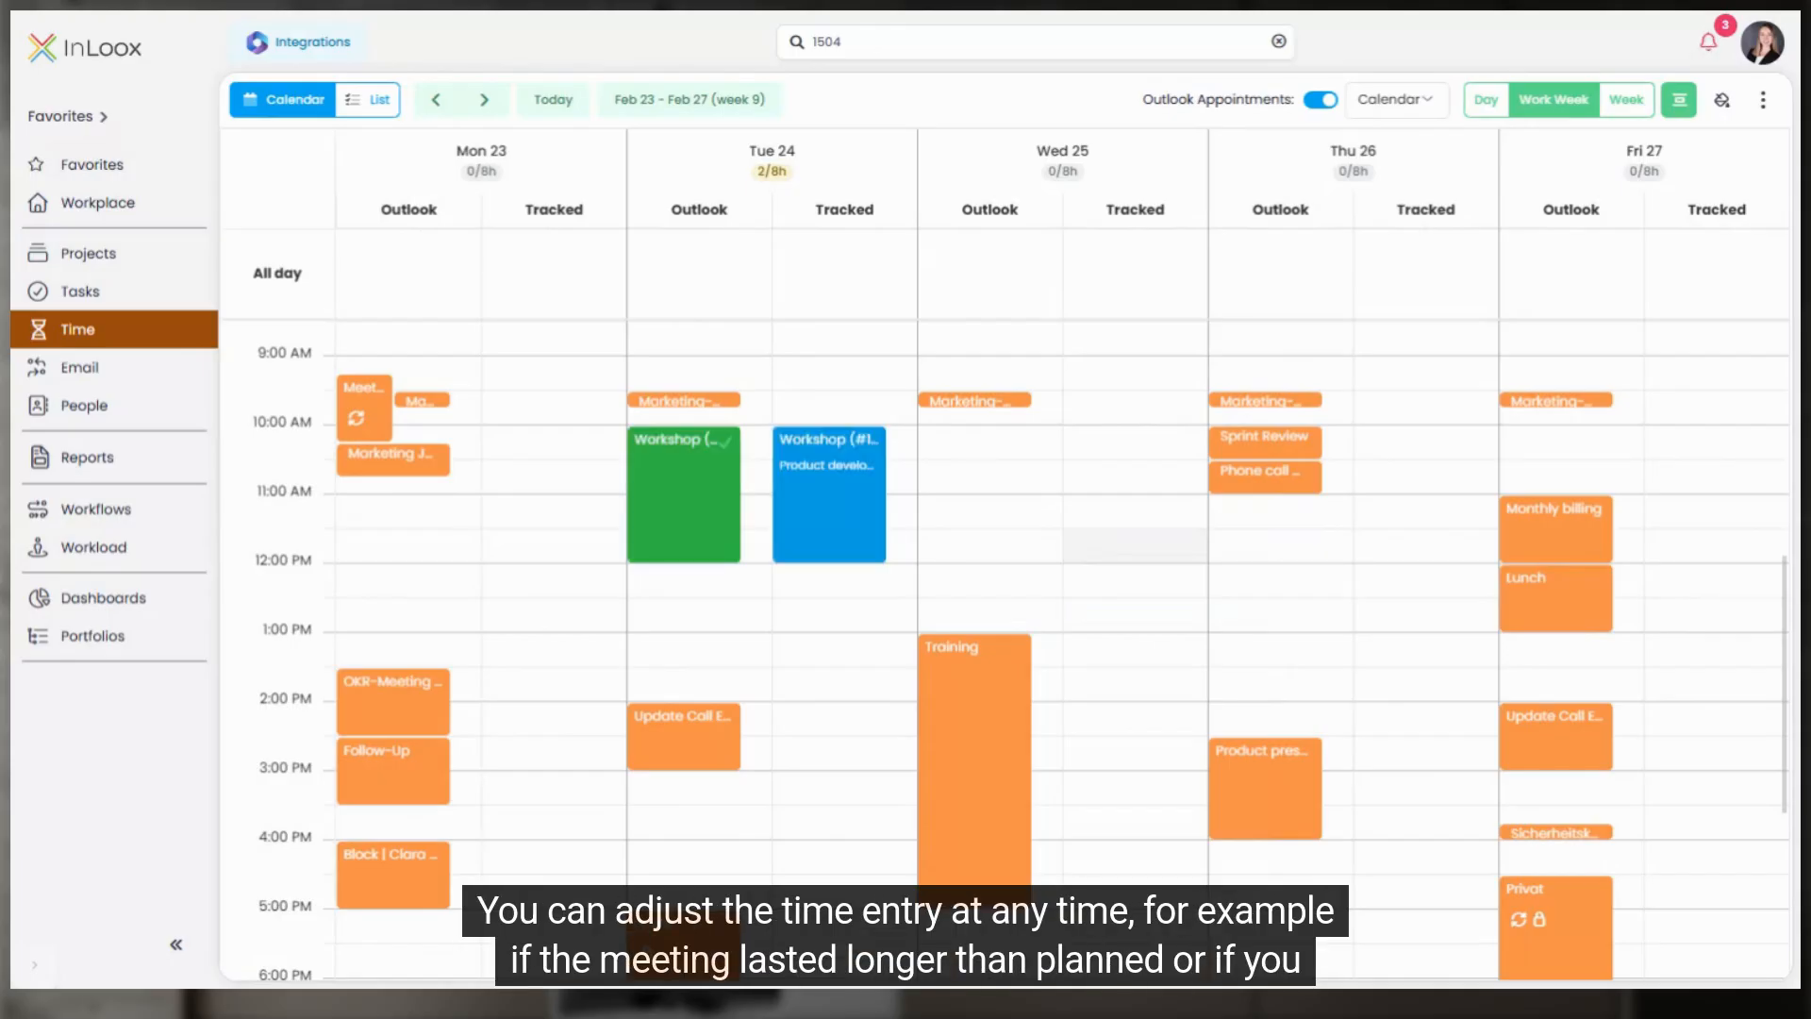
Step: Set the tracked Workshop (#1504) entry's duration to 2.5 hours, then extend it in the calendar to end at 1:30 PM
left_click(839, 514)
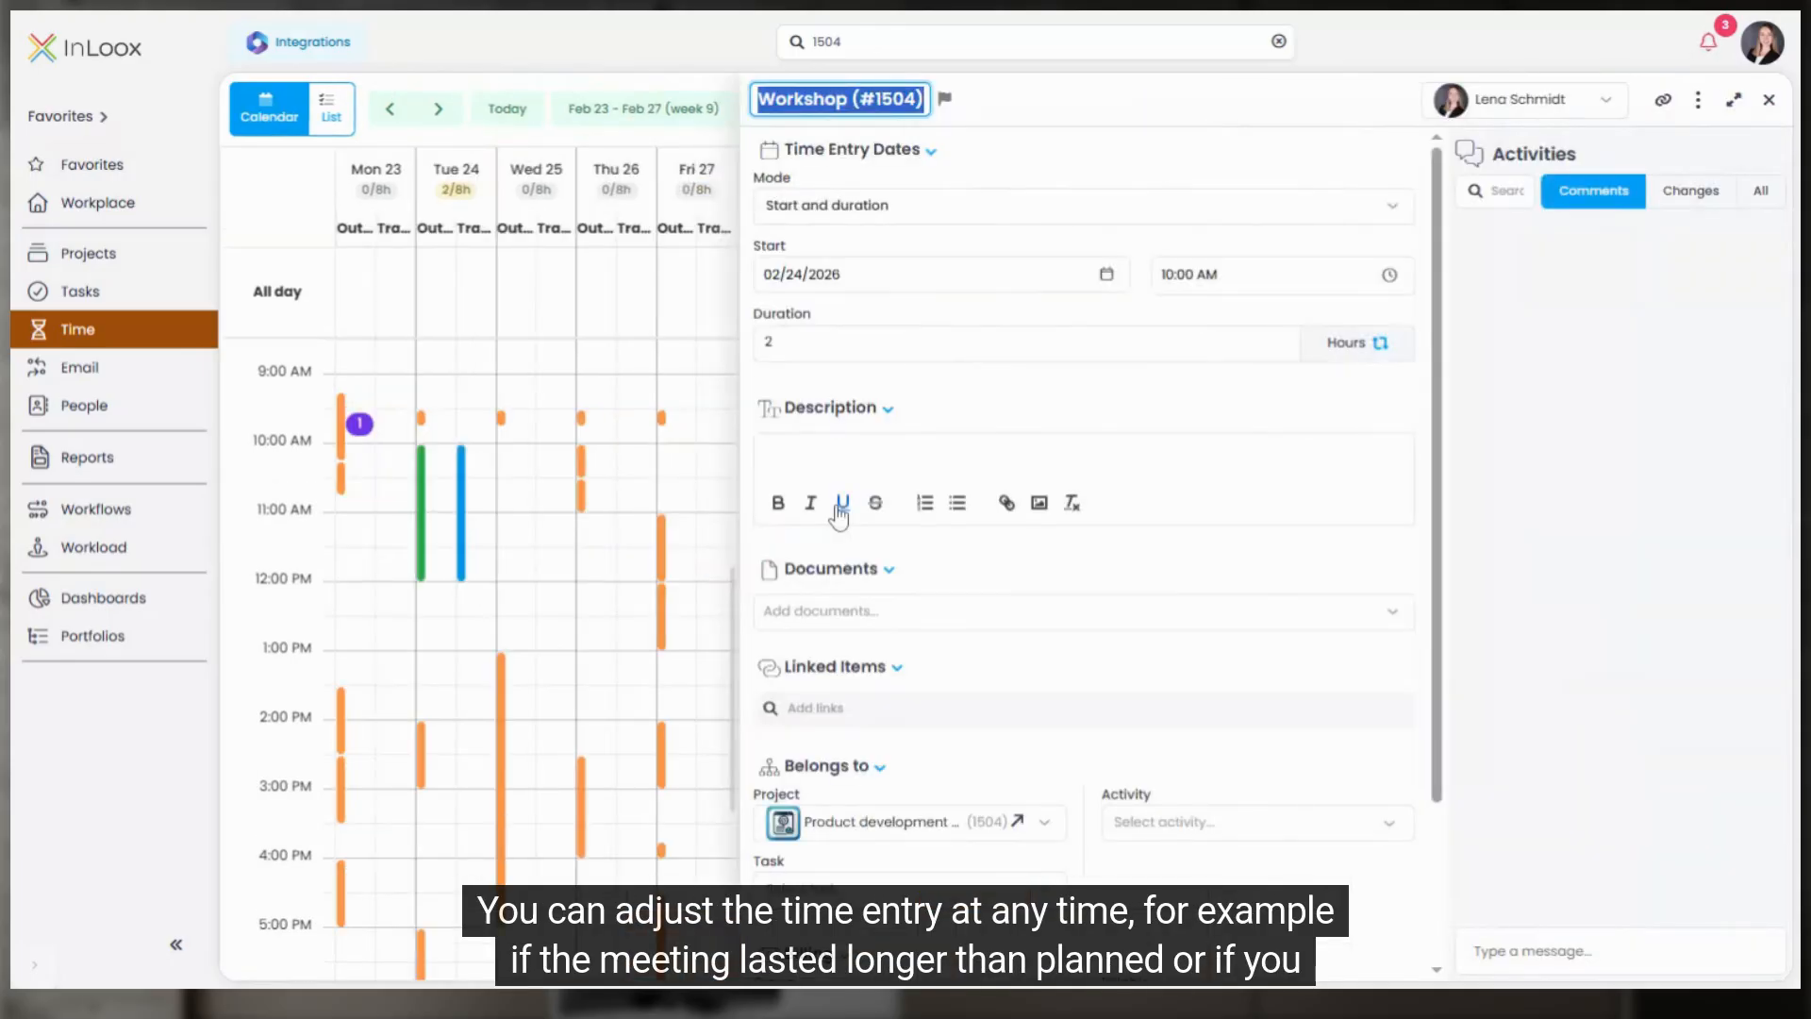
left_click(769, 341)
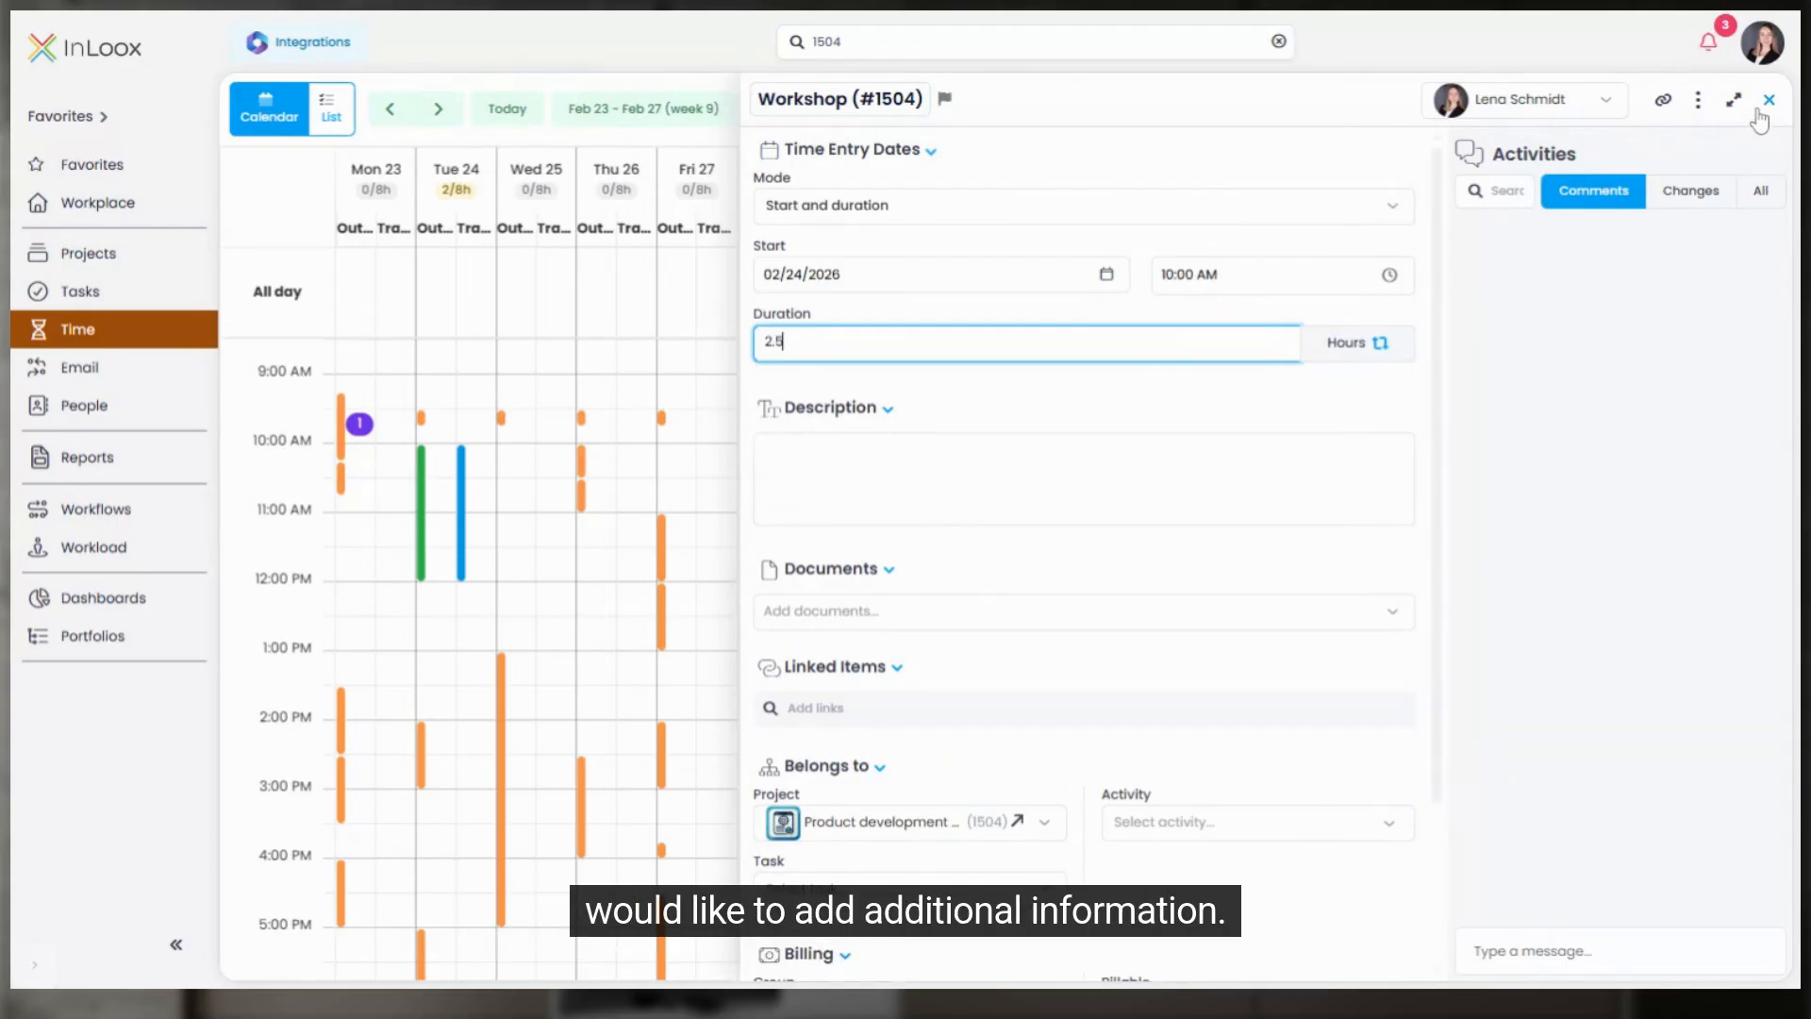
left_click(1768, 100)
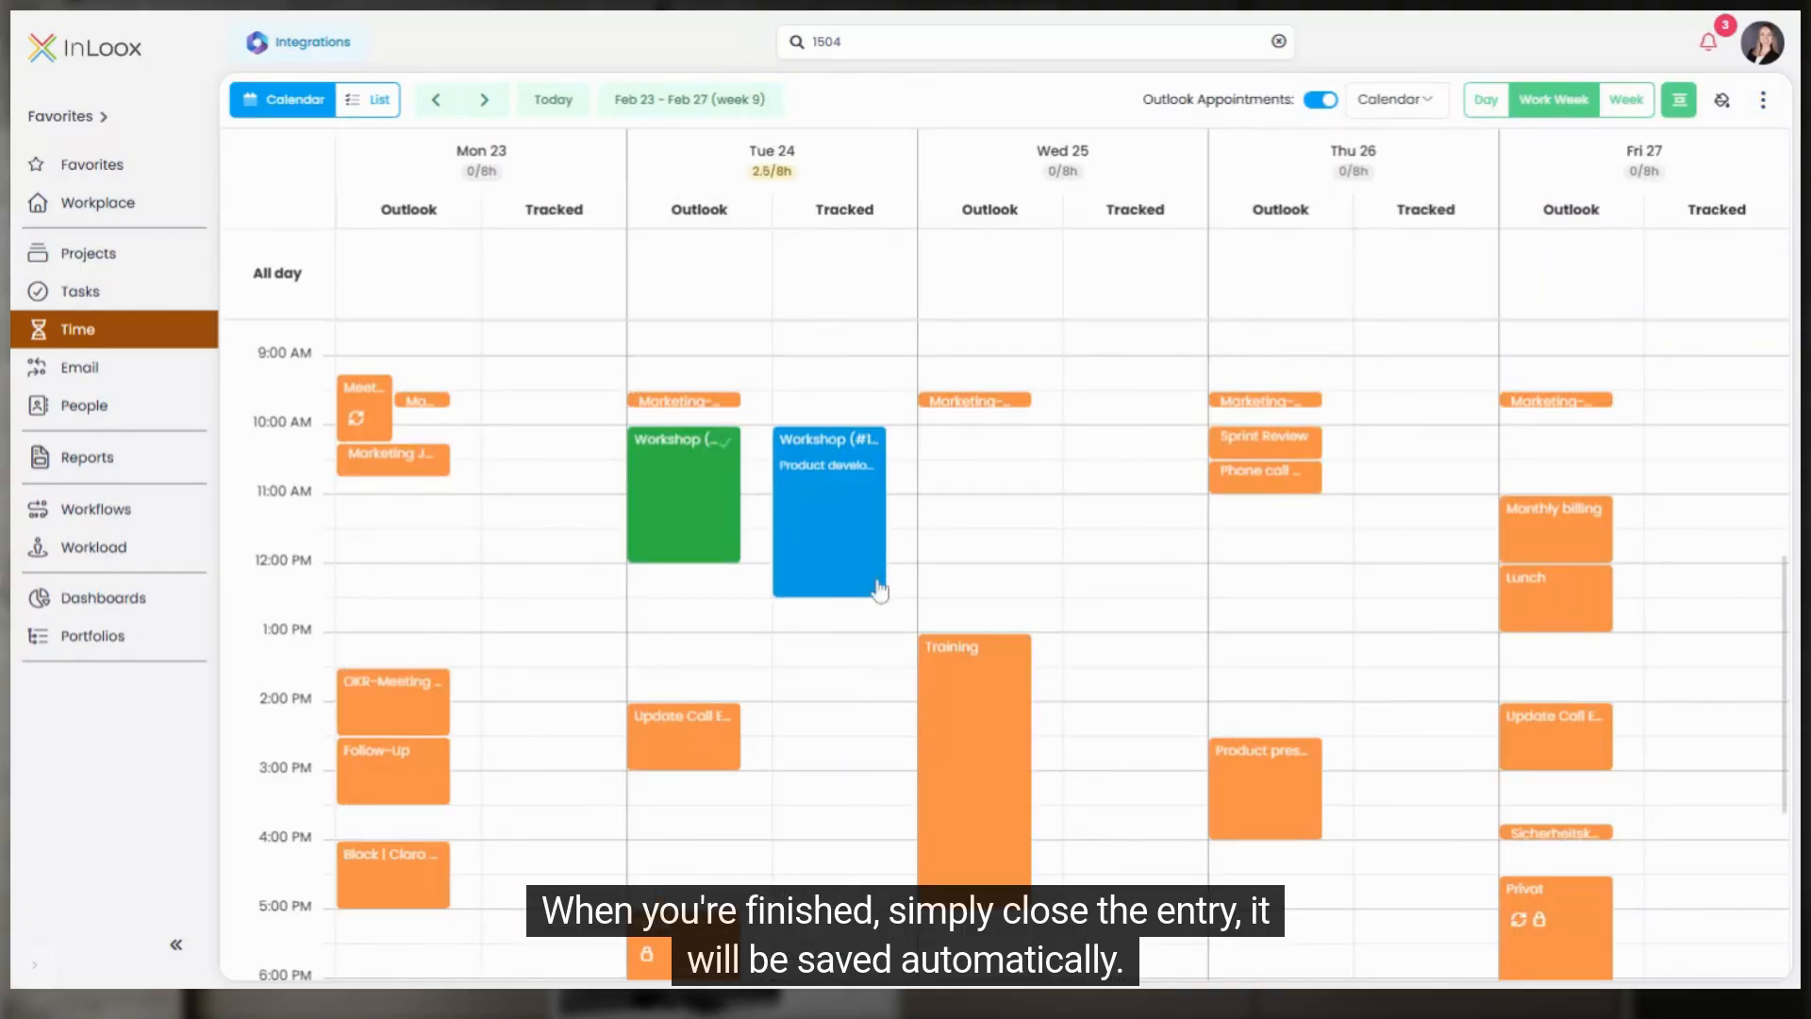
left_click_drag(838, 592, 837, 664)
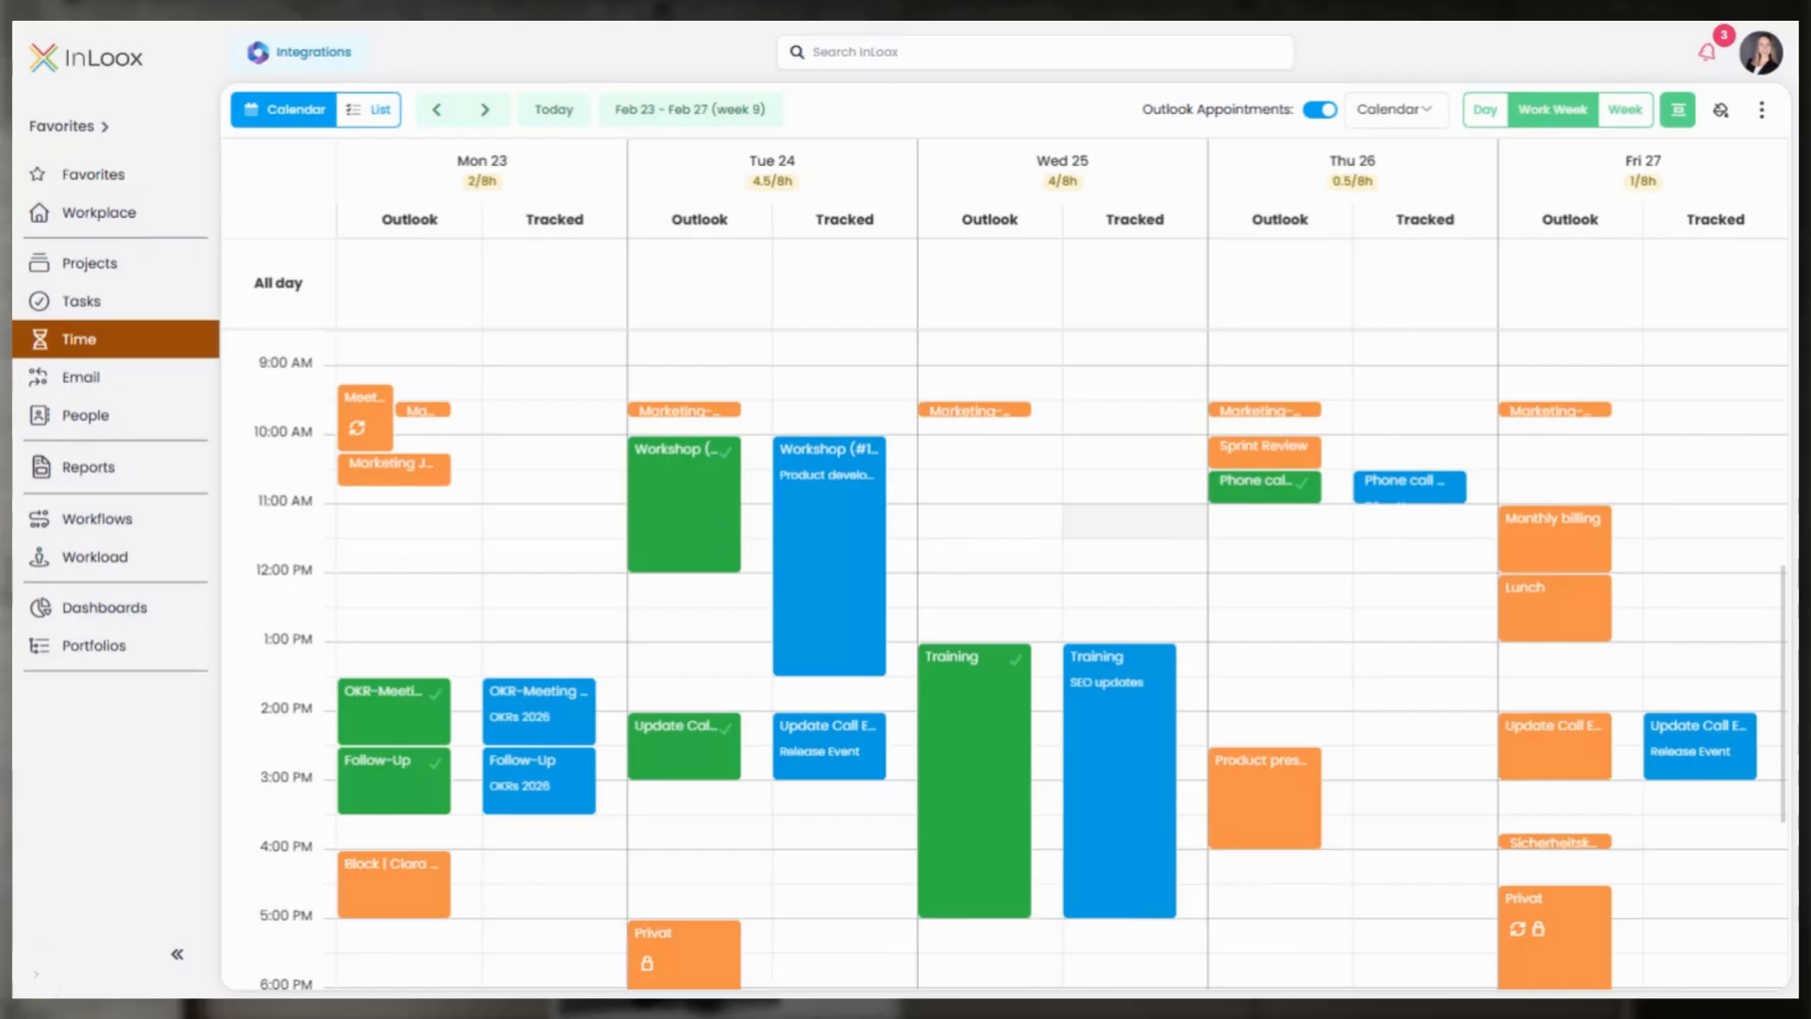
Step: Mark the Lunch appointment on Fri 27 as ignored
left_click(1558, 623)
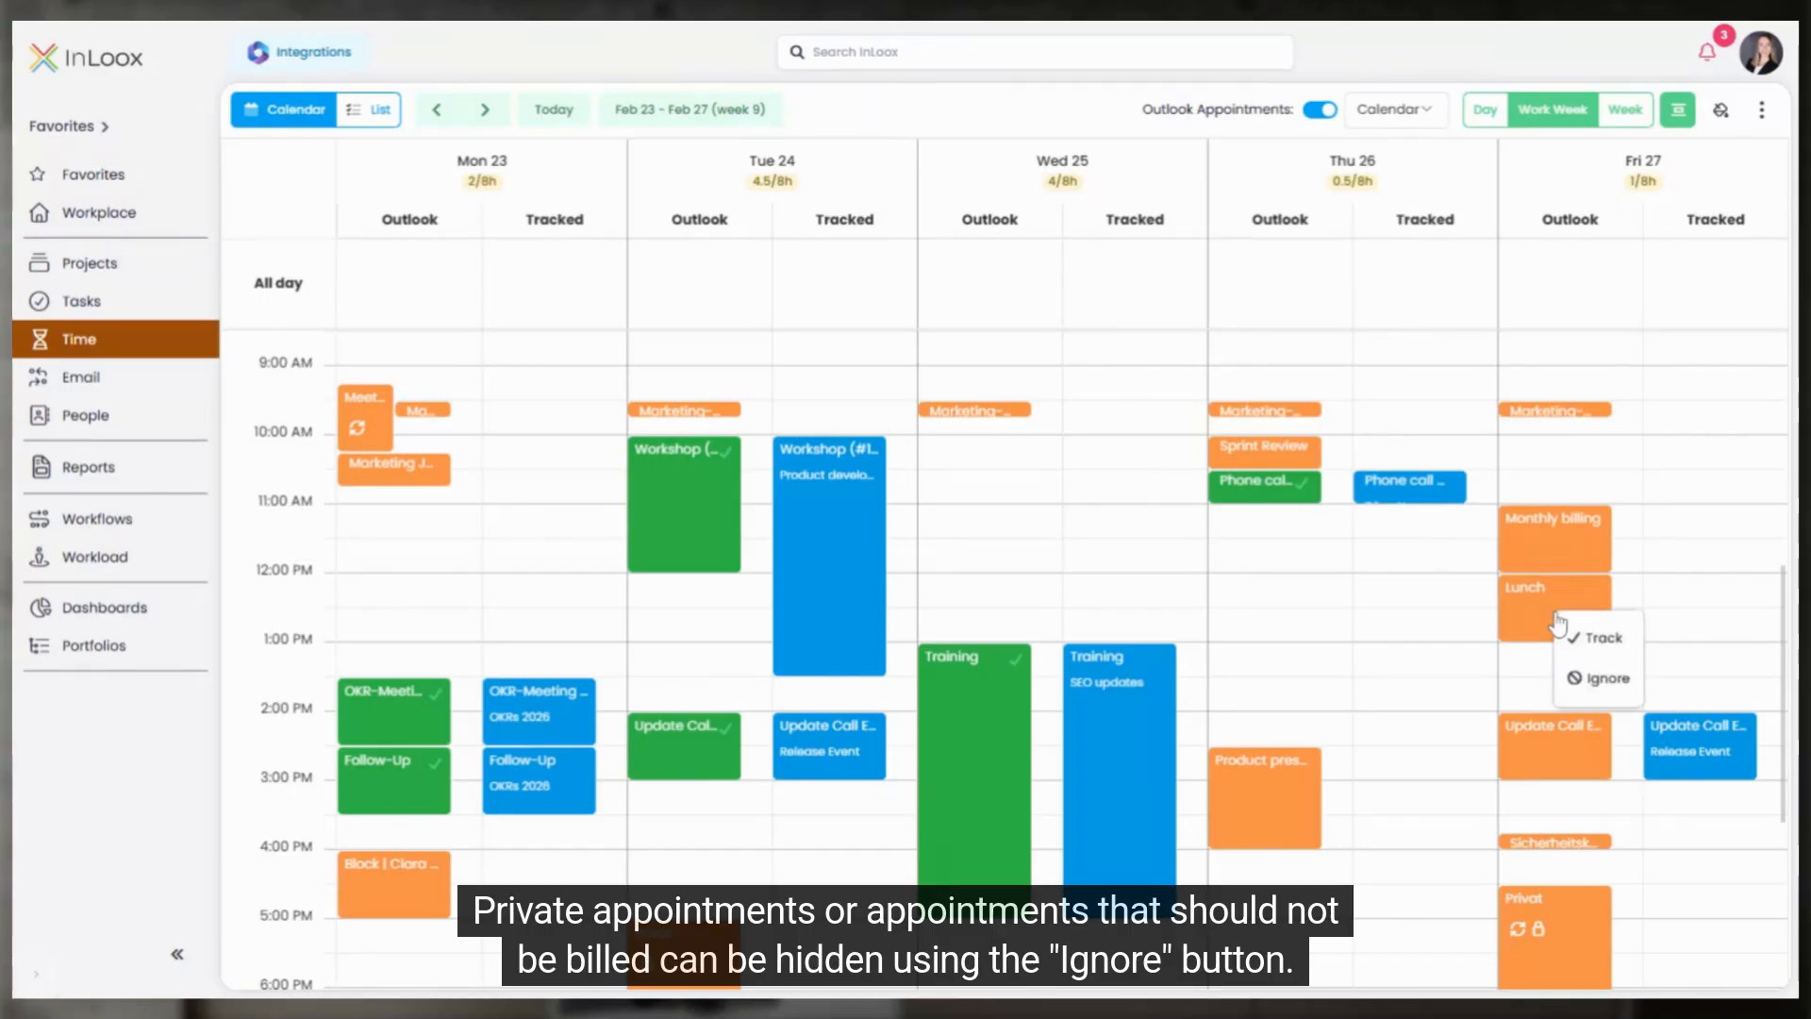
left_click(1608, 679)
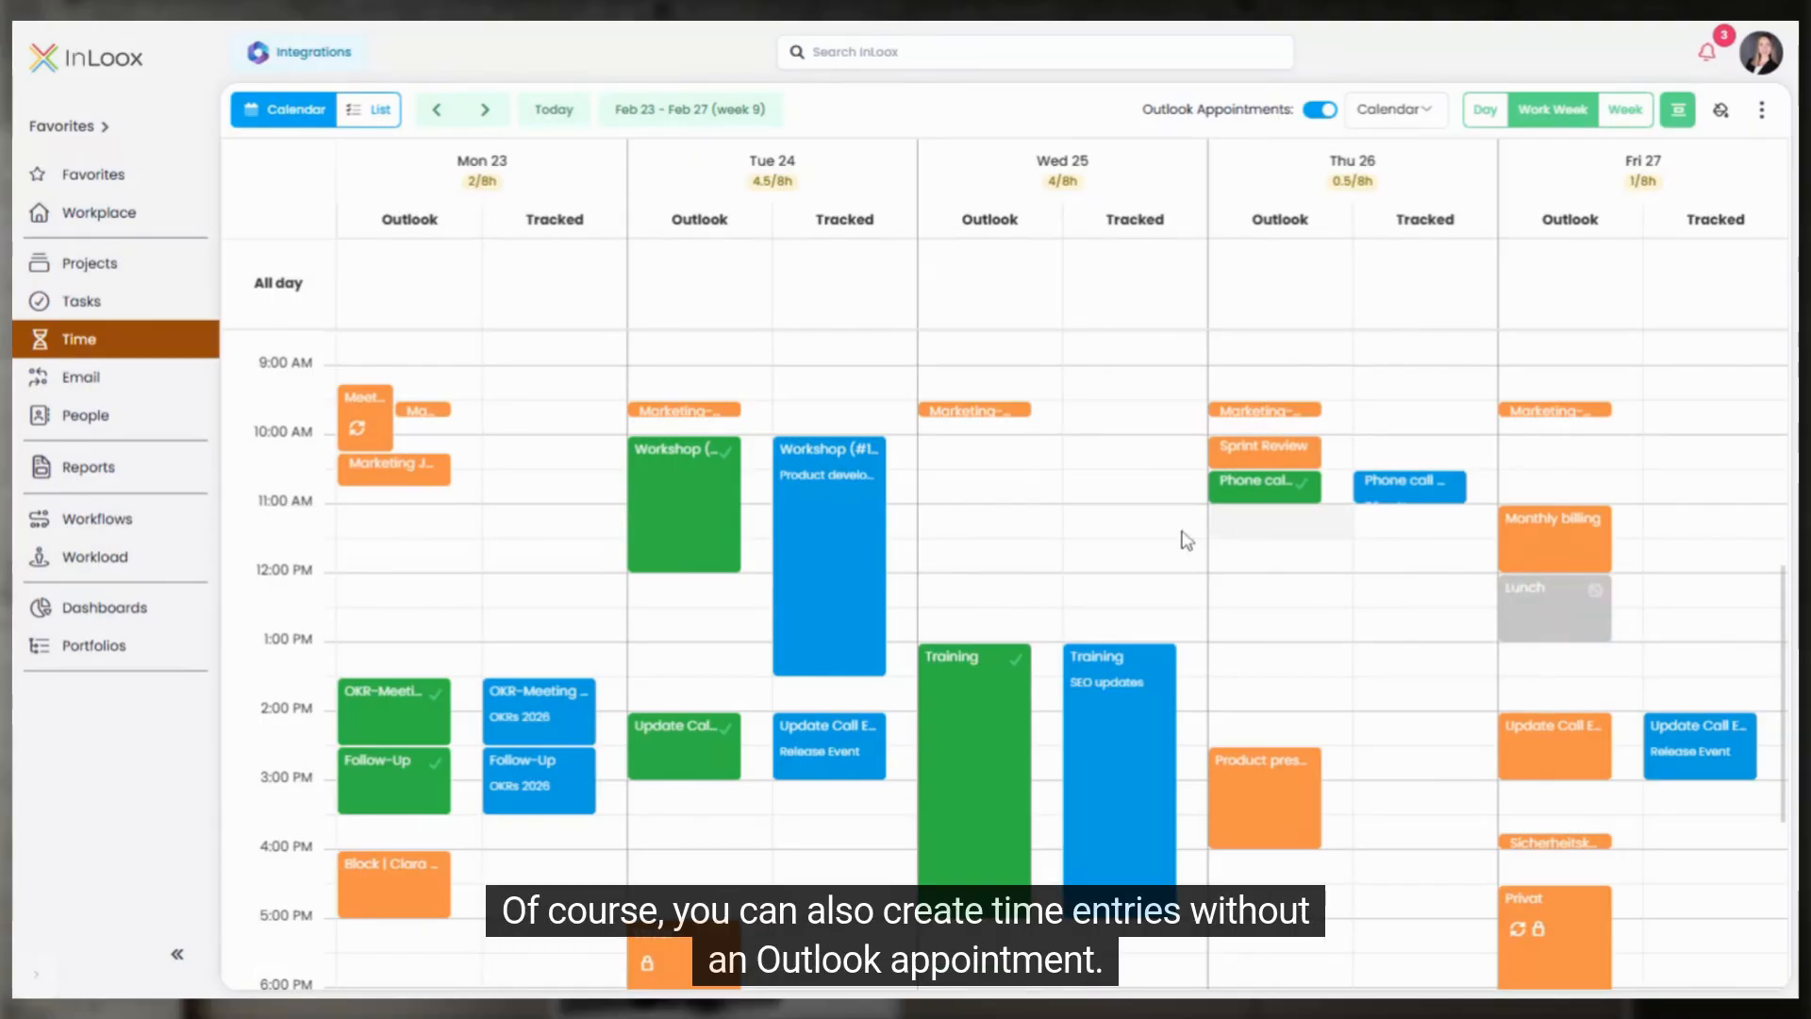
Step: Create a half-hour time entry named Follow up on Wed 25 at 11:00 AM for the project OKRs 2026
left_click(1191, 525)
left_click(1190, 525)
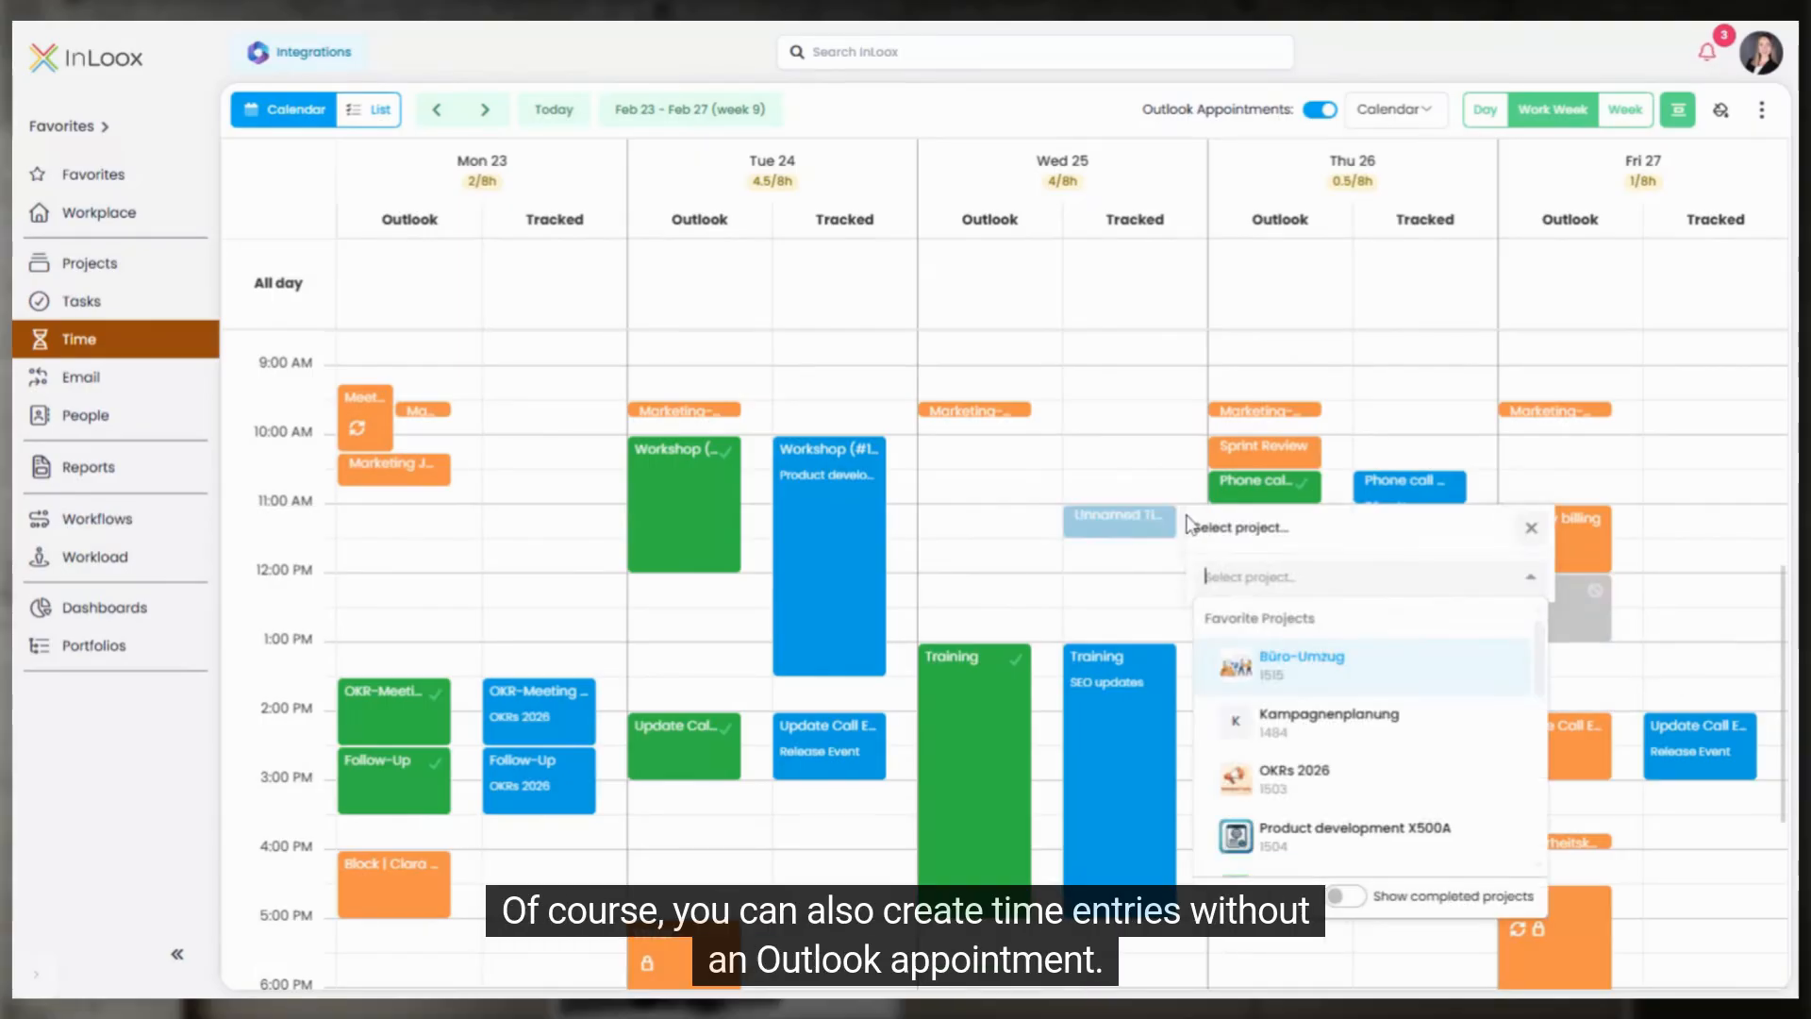
left_click(1355, 789)
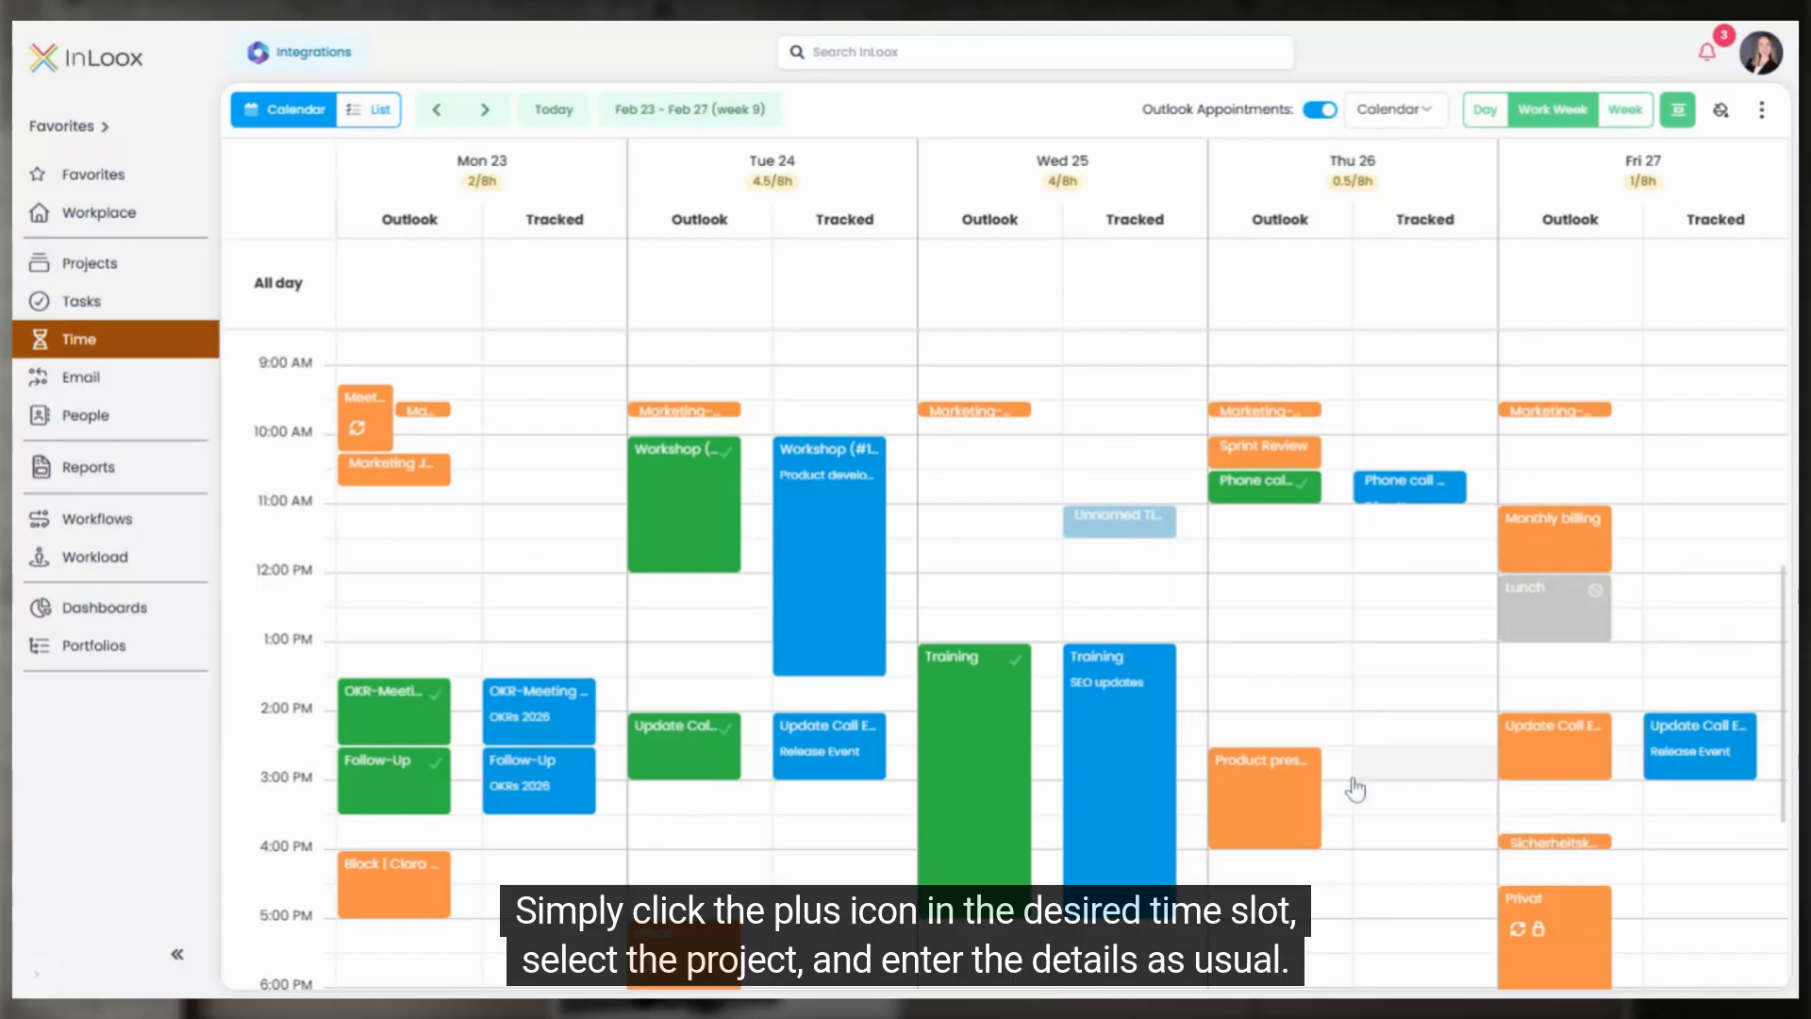
left_click(1147, 535)
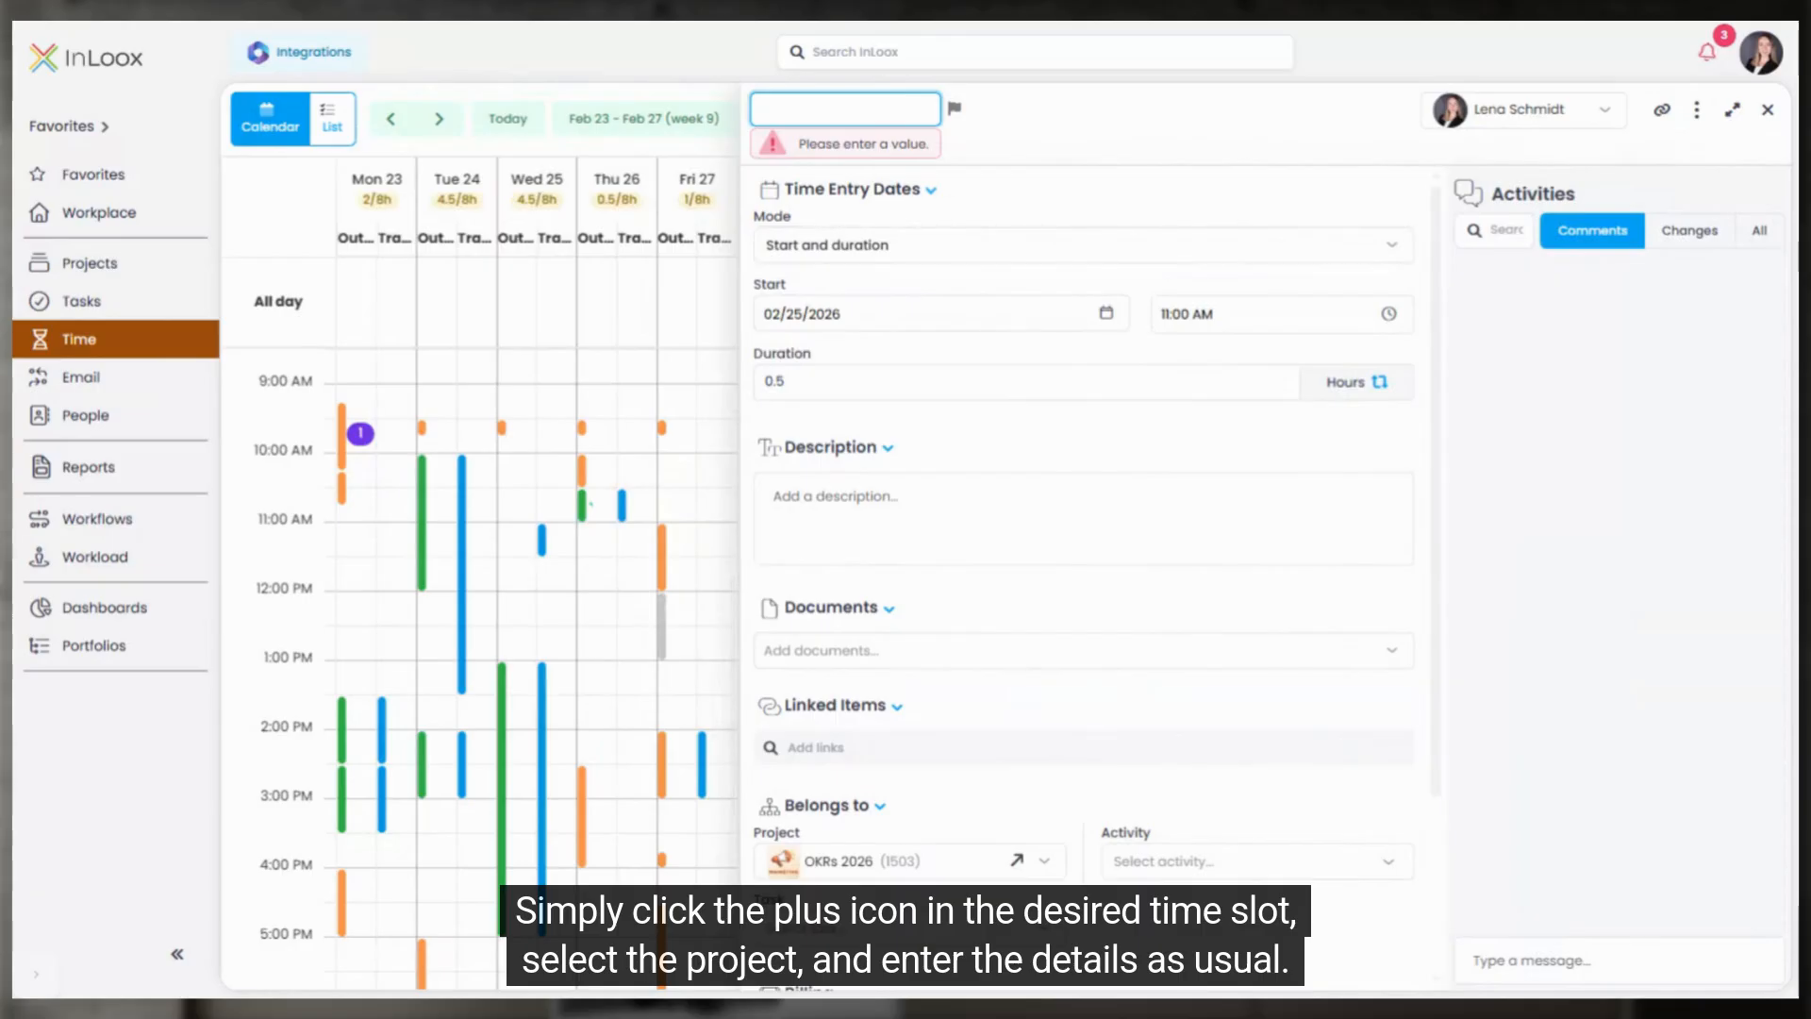
type("Follow up")
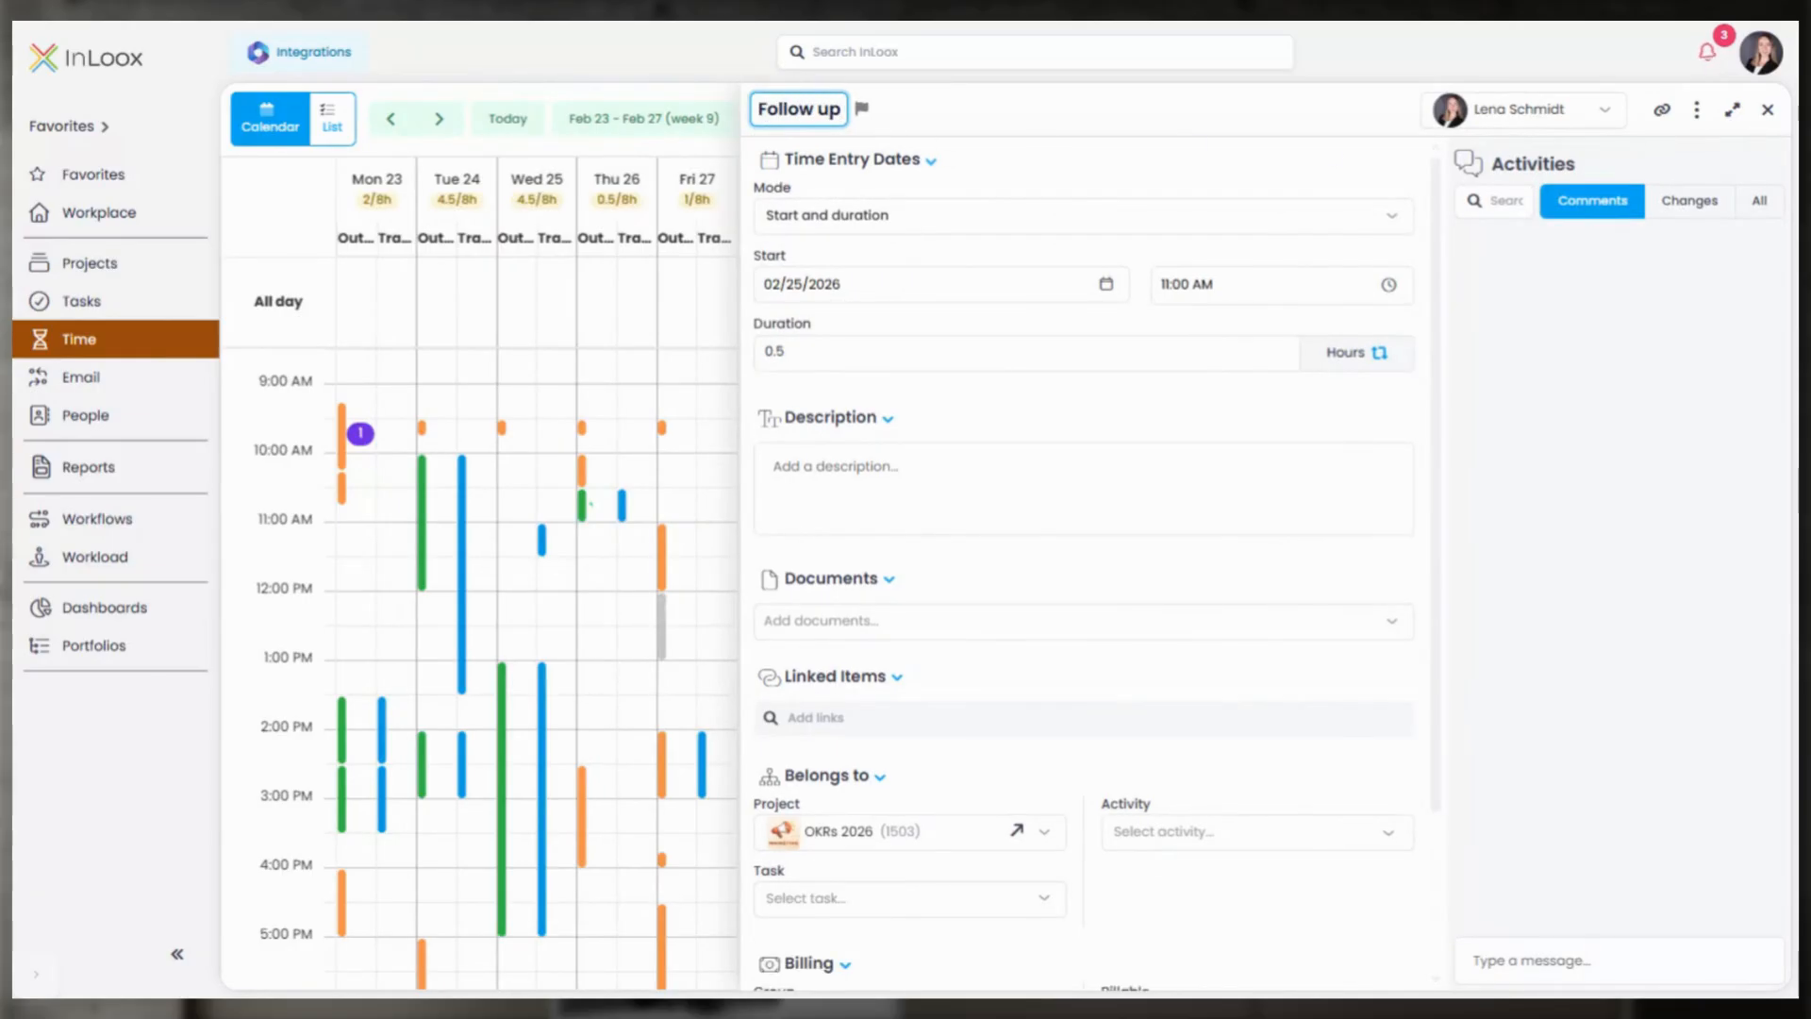
key("Return")
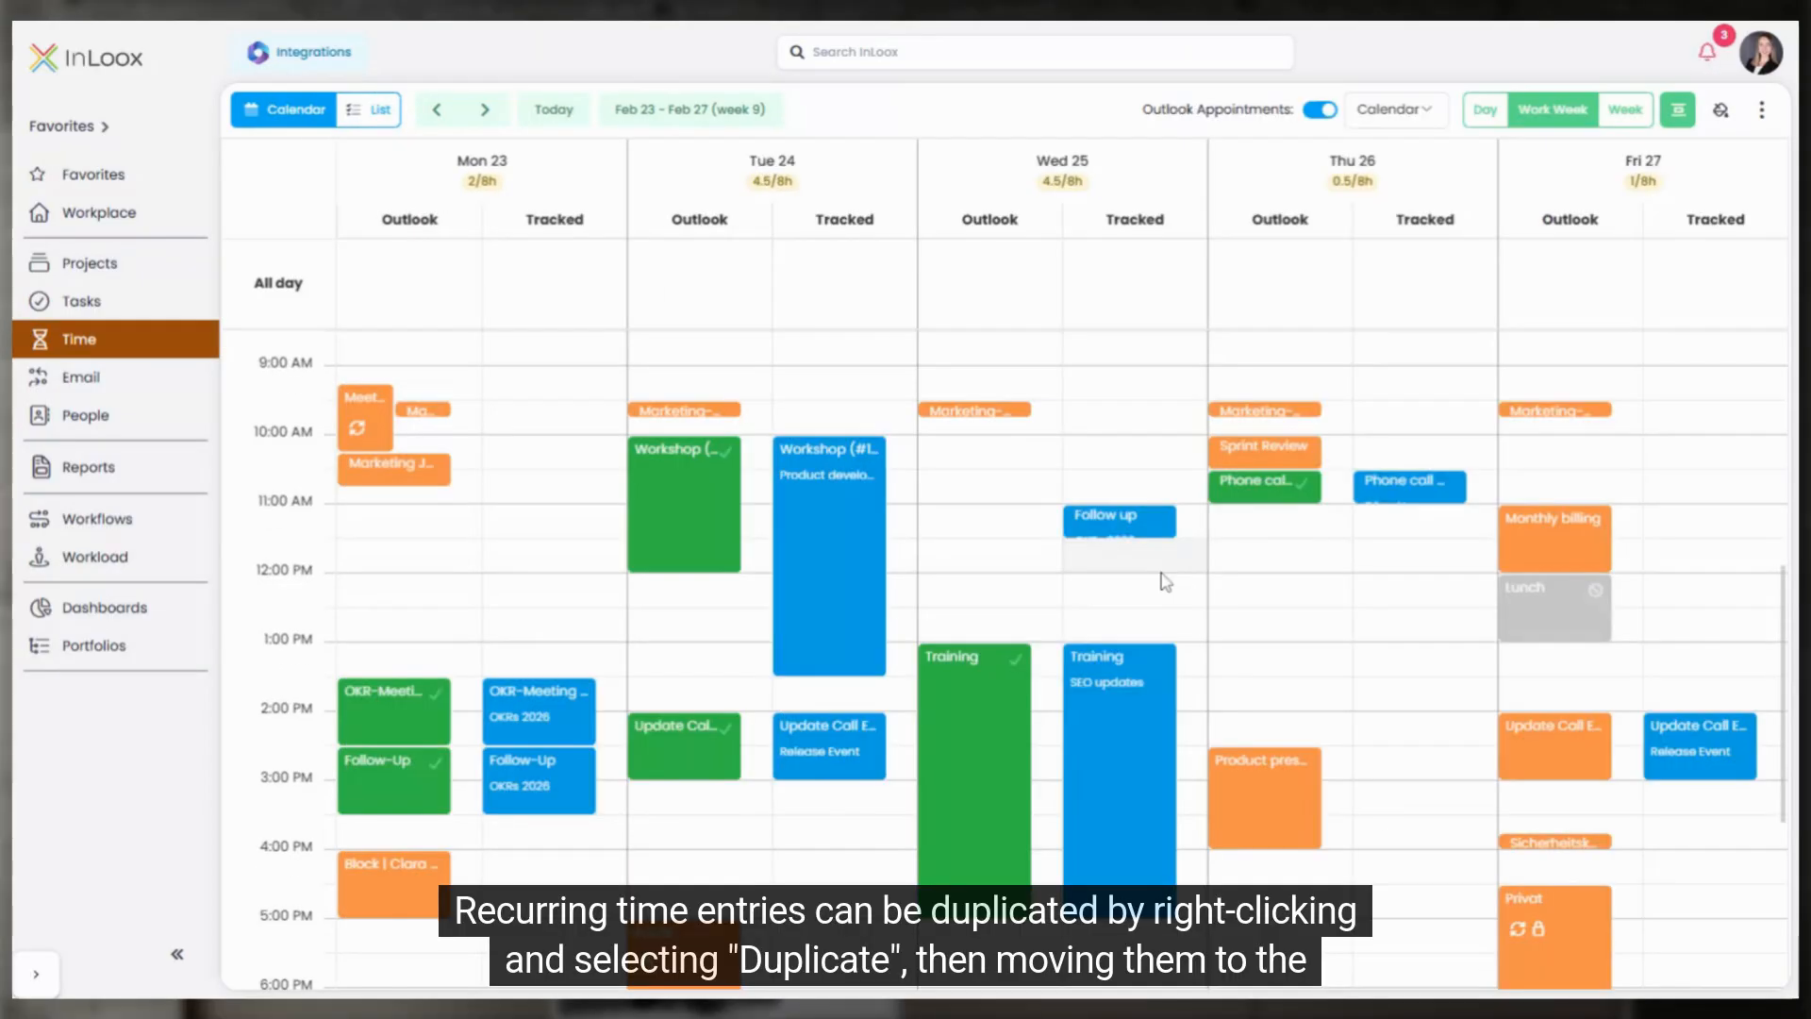
Step: Duplicate the Follow up time entry on Wed 25 and move the copy to Fri 27 at 10:30 AM
right_click(1143, 535)
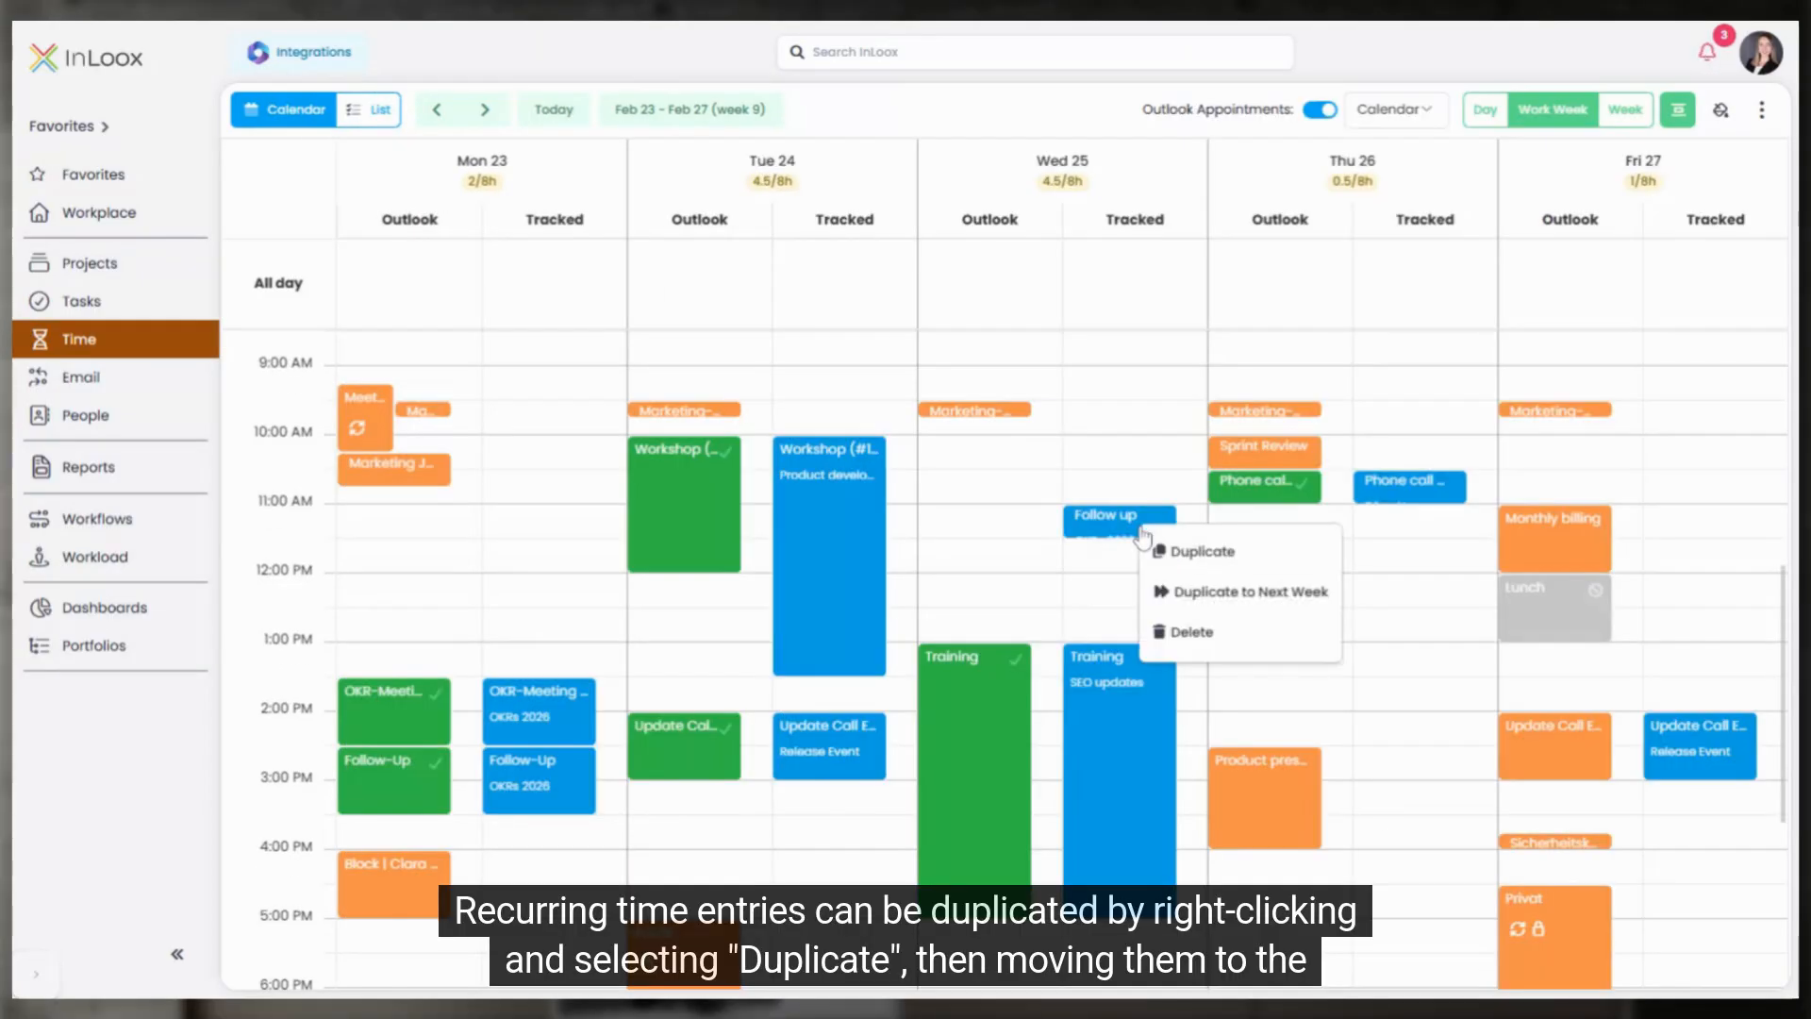
left_click(1169, 552)
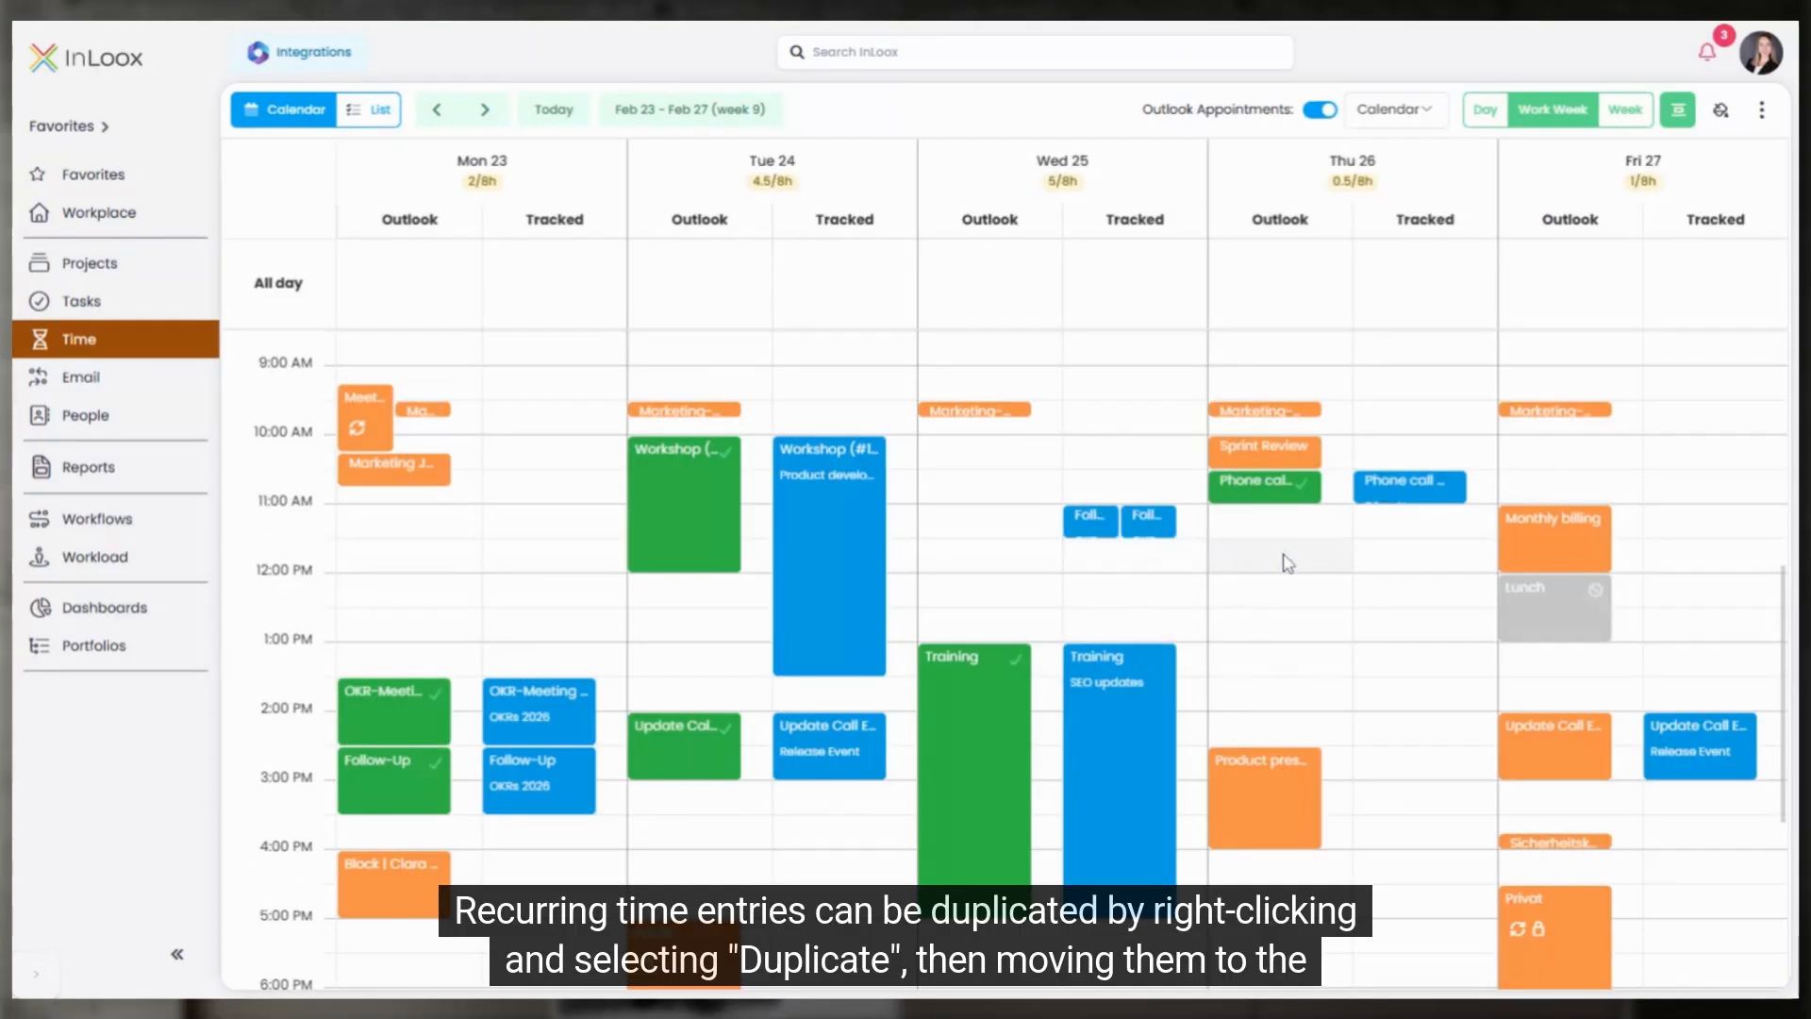
left_click_drag(1156, 534, 1735, 490)
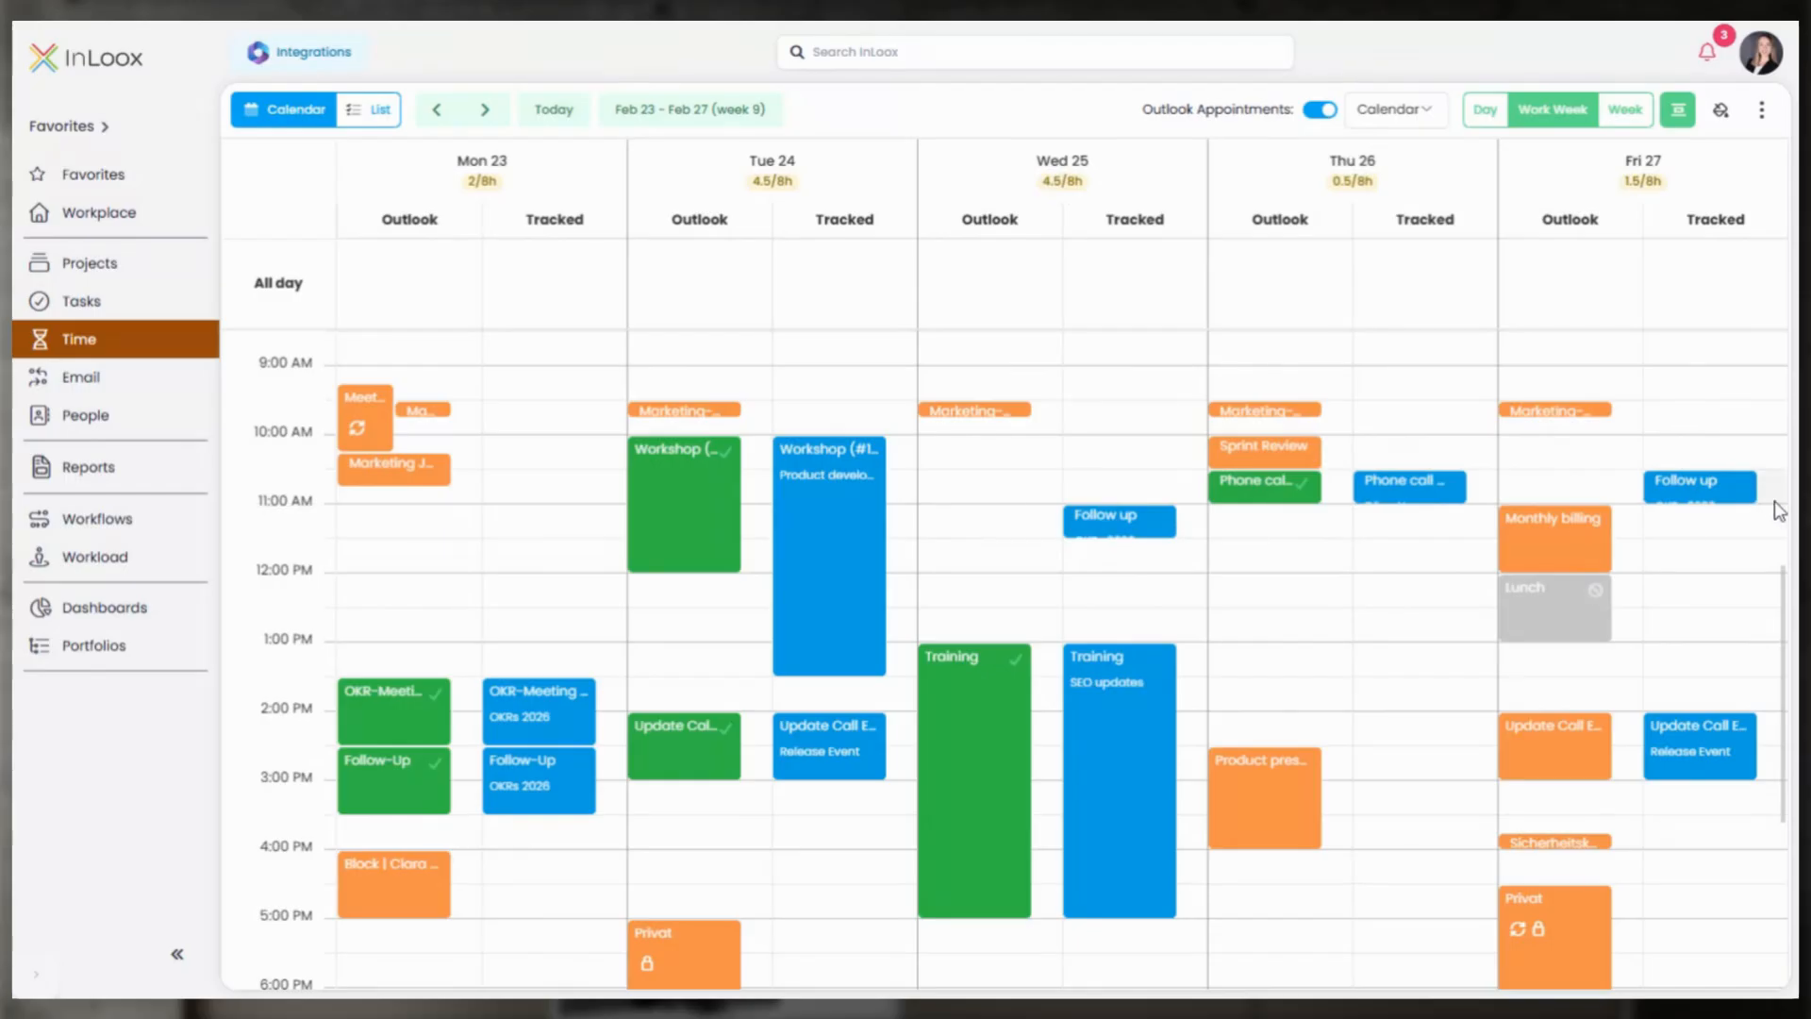
Step: Add a conditional format rule to the time calendar and base its condition on the Name (Time Entry) field
scroll(1382, 652, "up", 1)
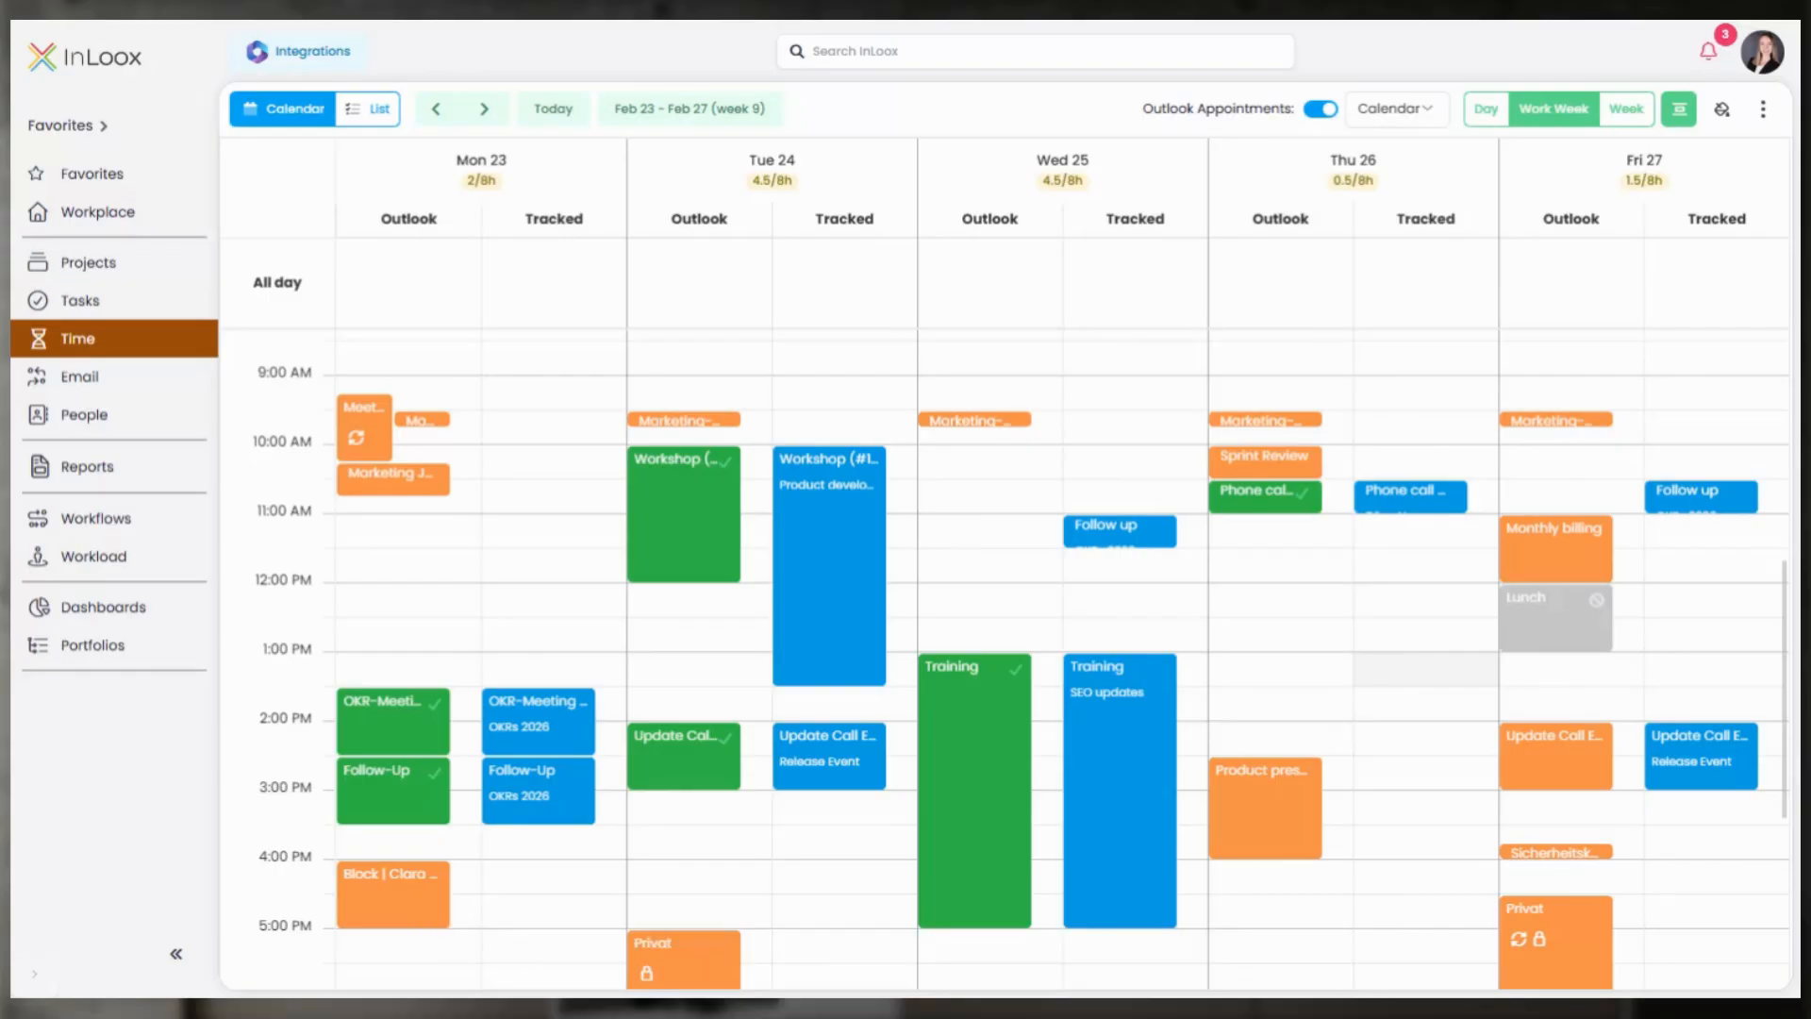
left_click(1723, 113)
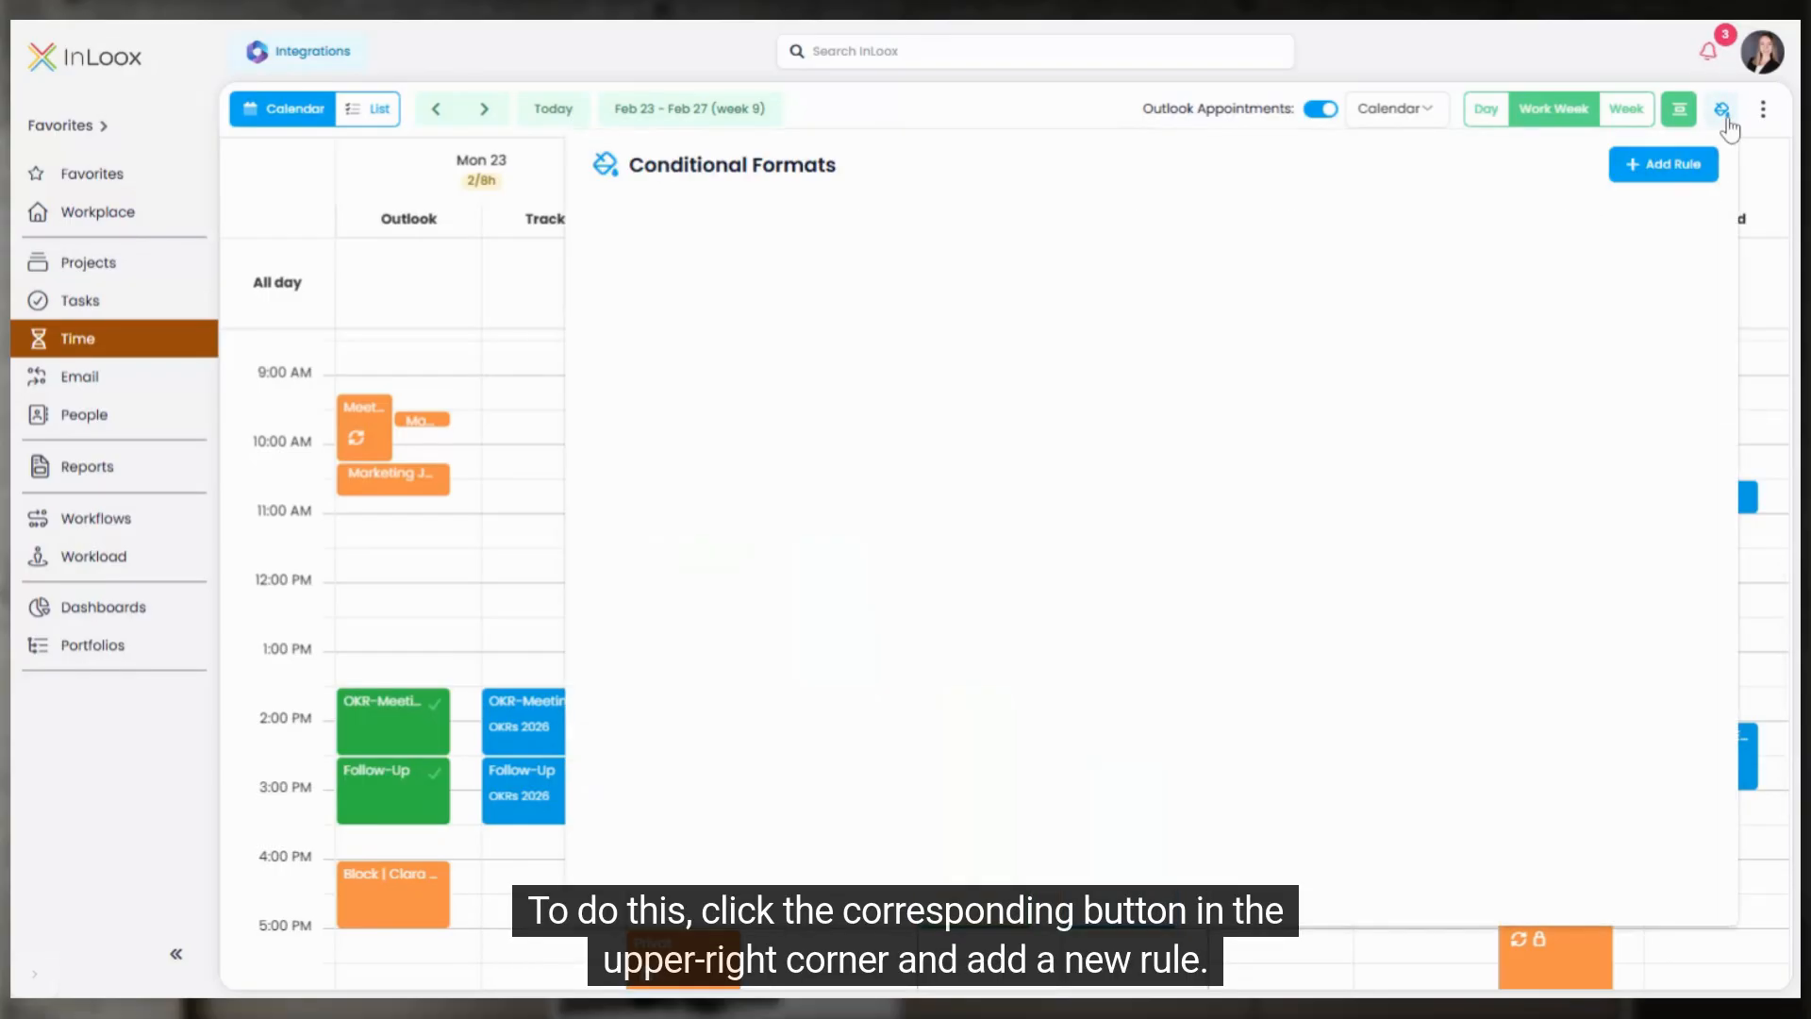
left_click(1674, 166)
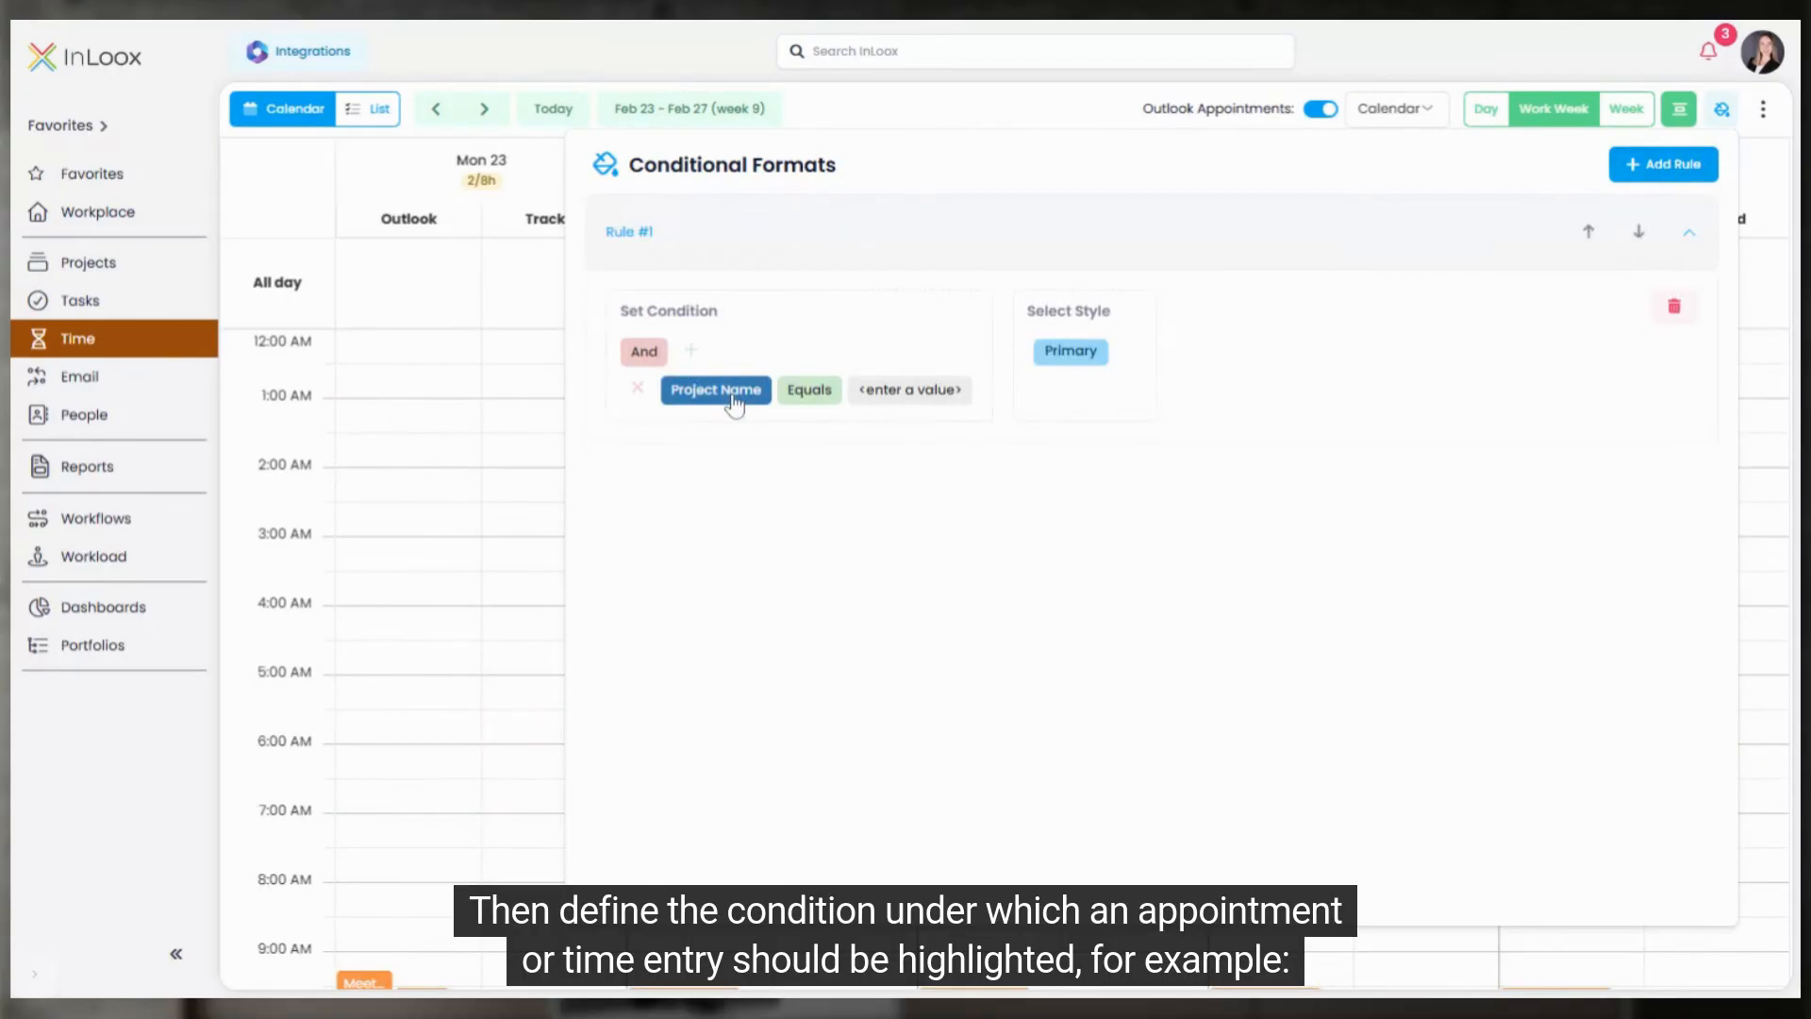
left_click(735, 404)
scroll(829, 585, "down", 3)
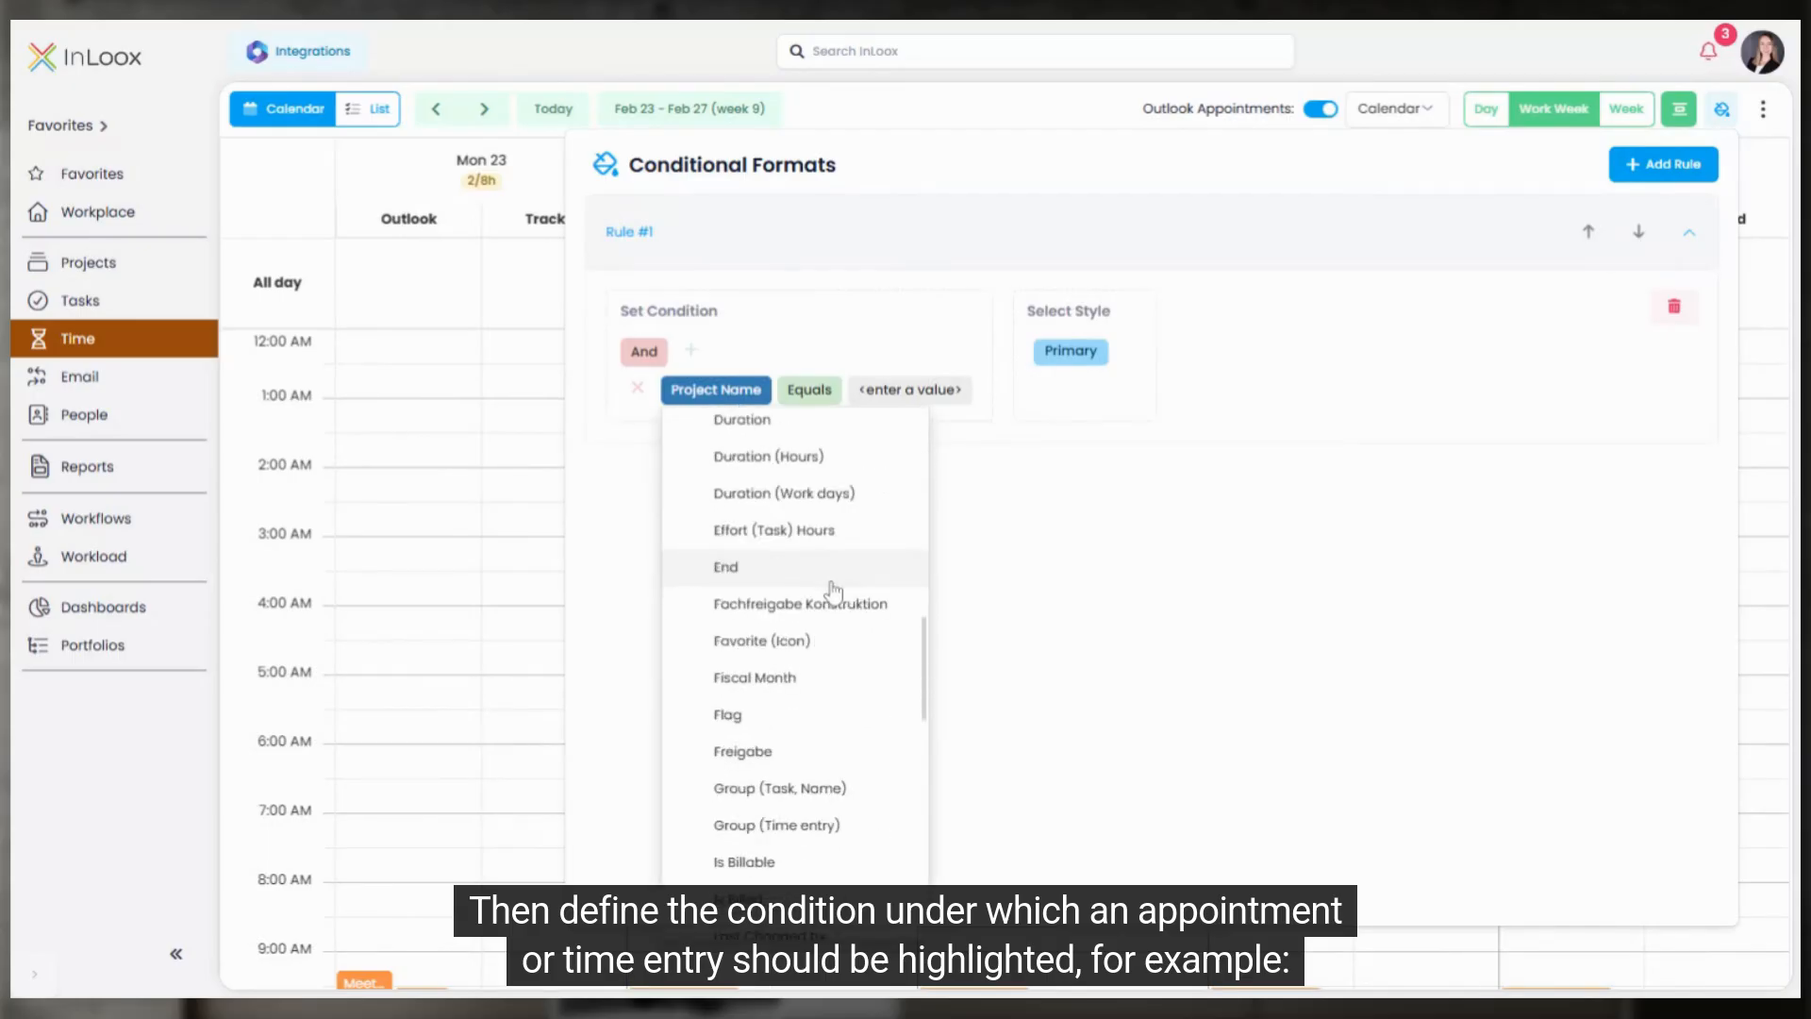
scroll(833, 589, "down", 4)
left_click(833, 587)
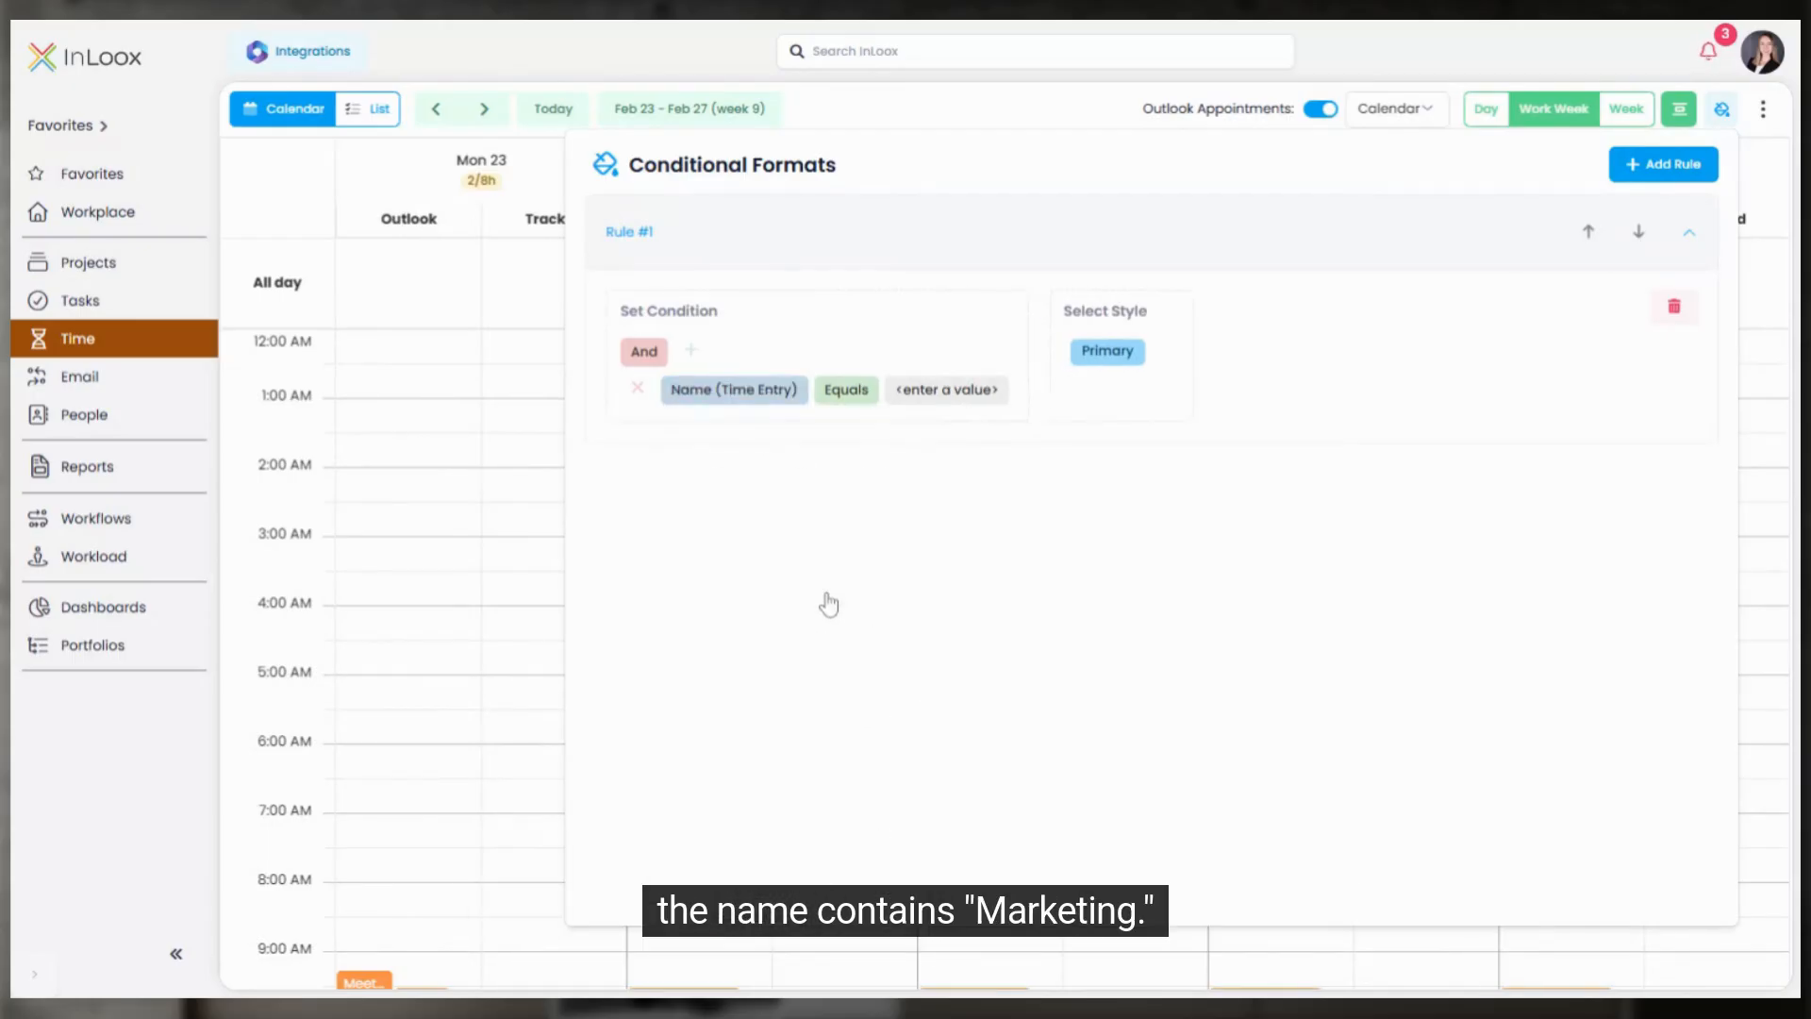
Step: Complete the rule's condition with the operator Contains and the value Marketing
left_click(849, 400)
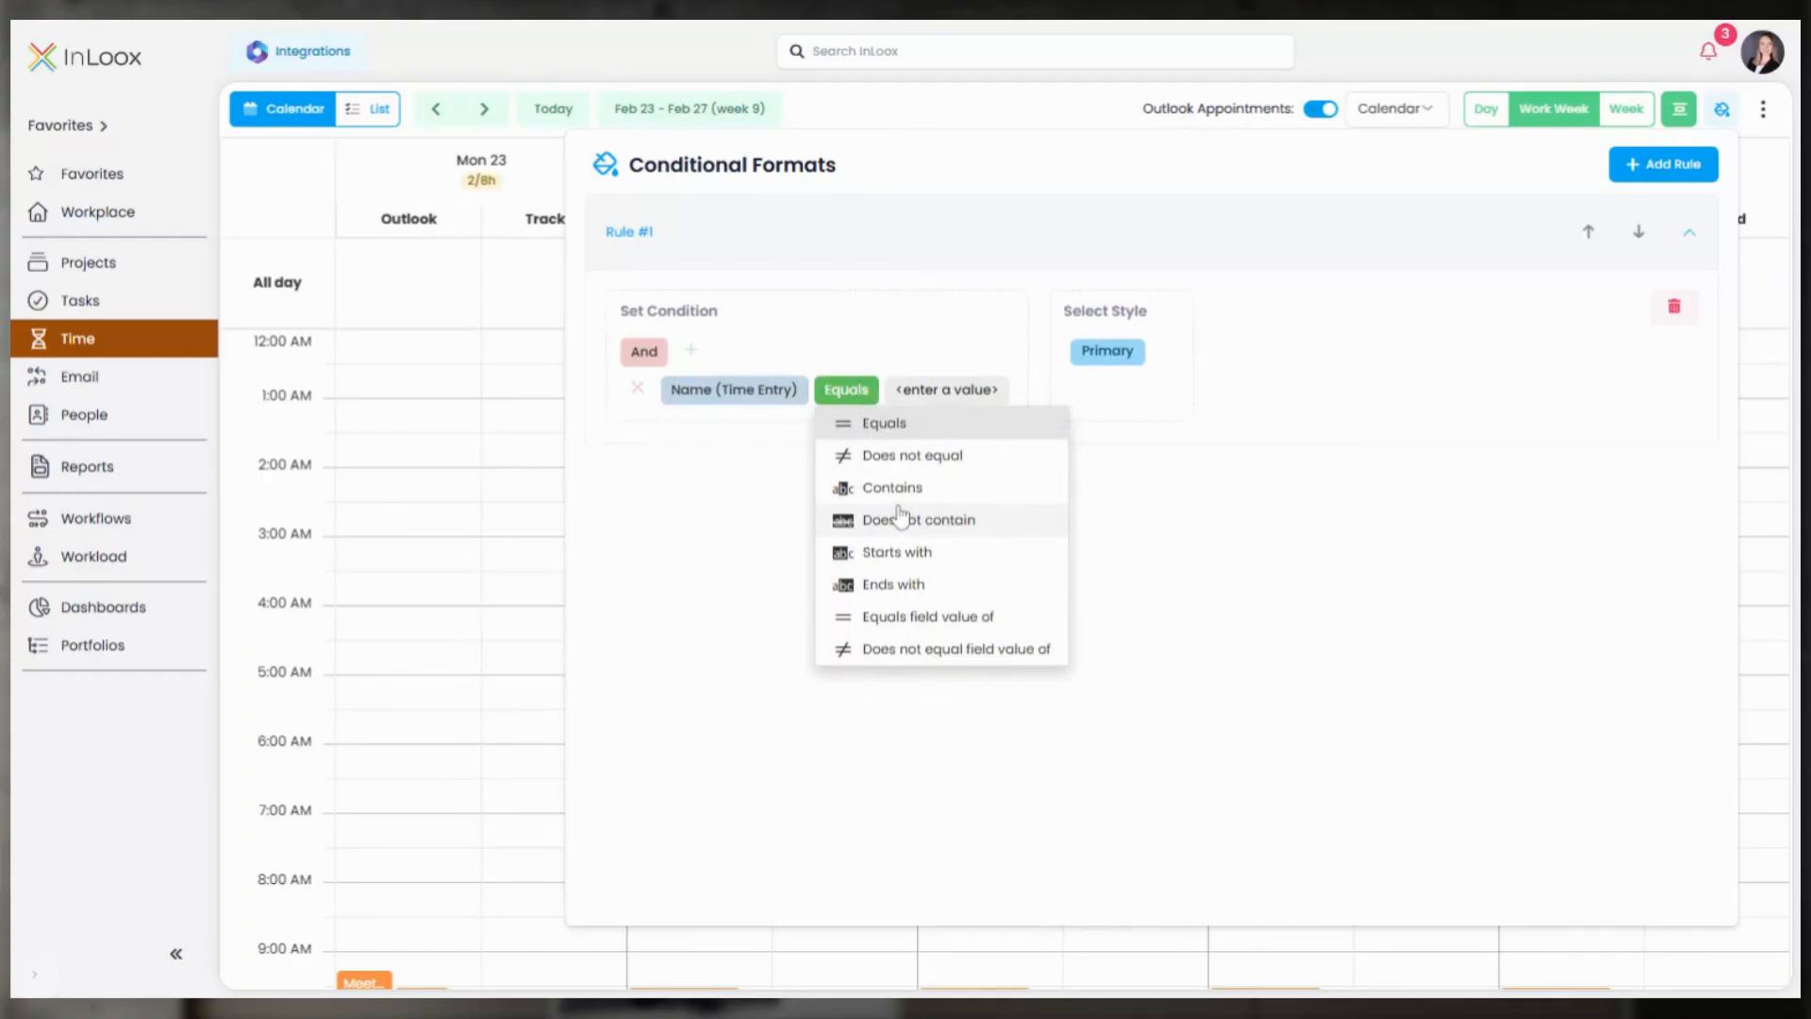
left_click(924, 488)
left_click(955, 404)
type("Mar")
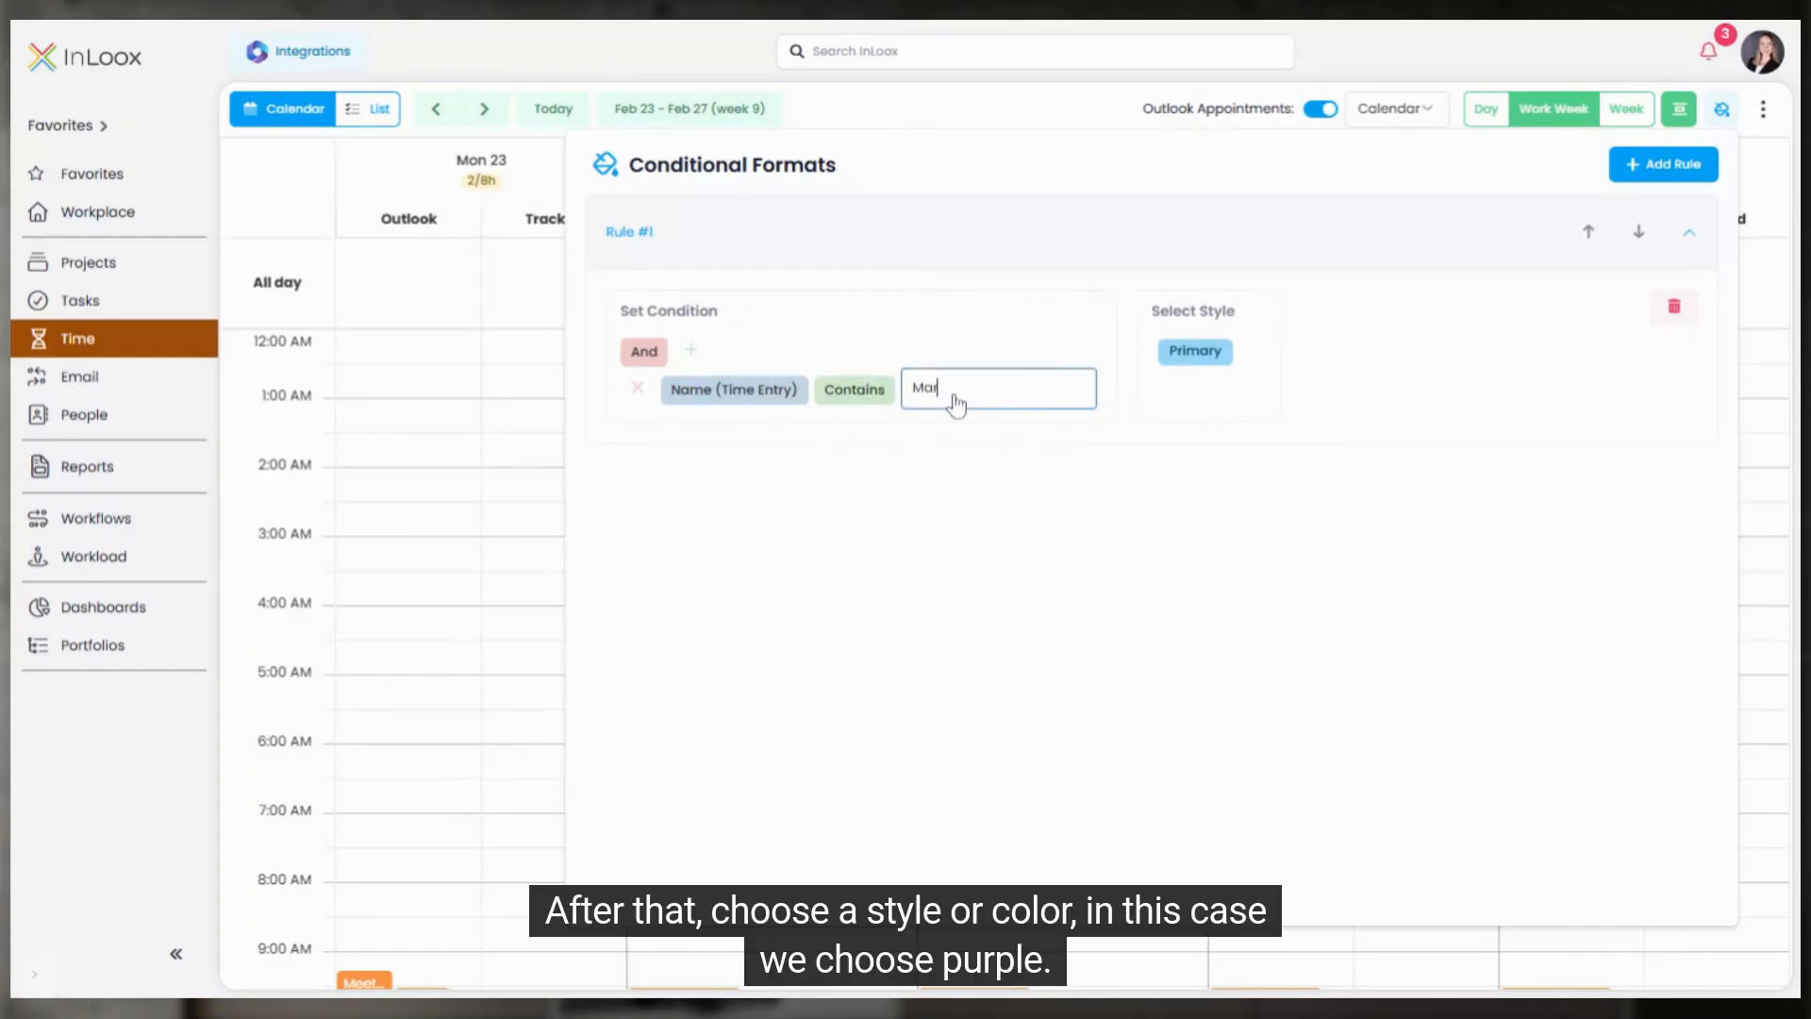
type("keting")
Step: Set the rule's style to the purple Info style and close the conditional formats
left_click(1190, 359)
left_click(1085, 356)
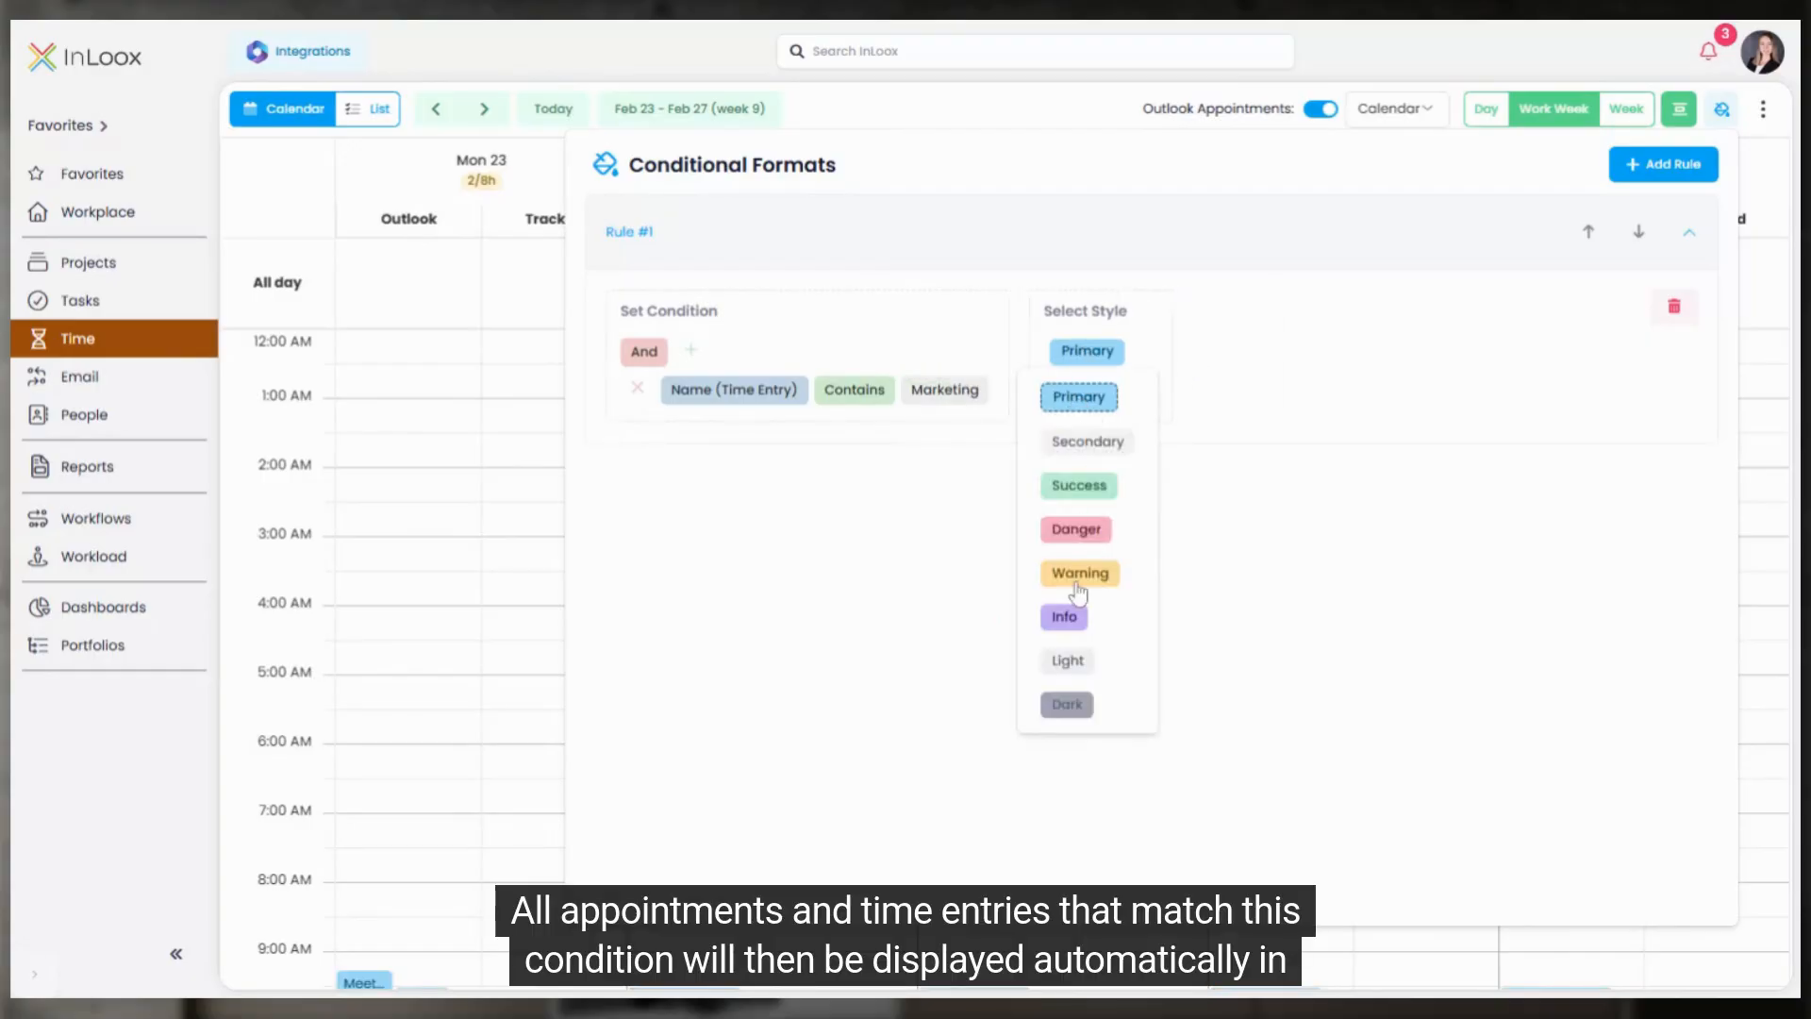
left_click(1065, 618)
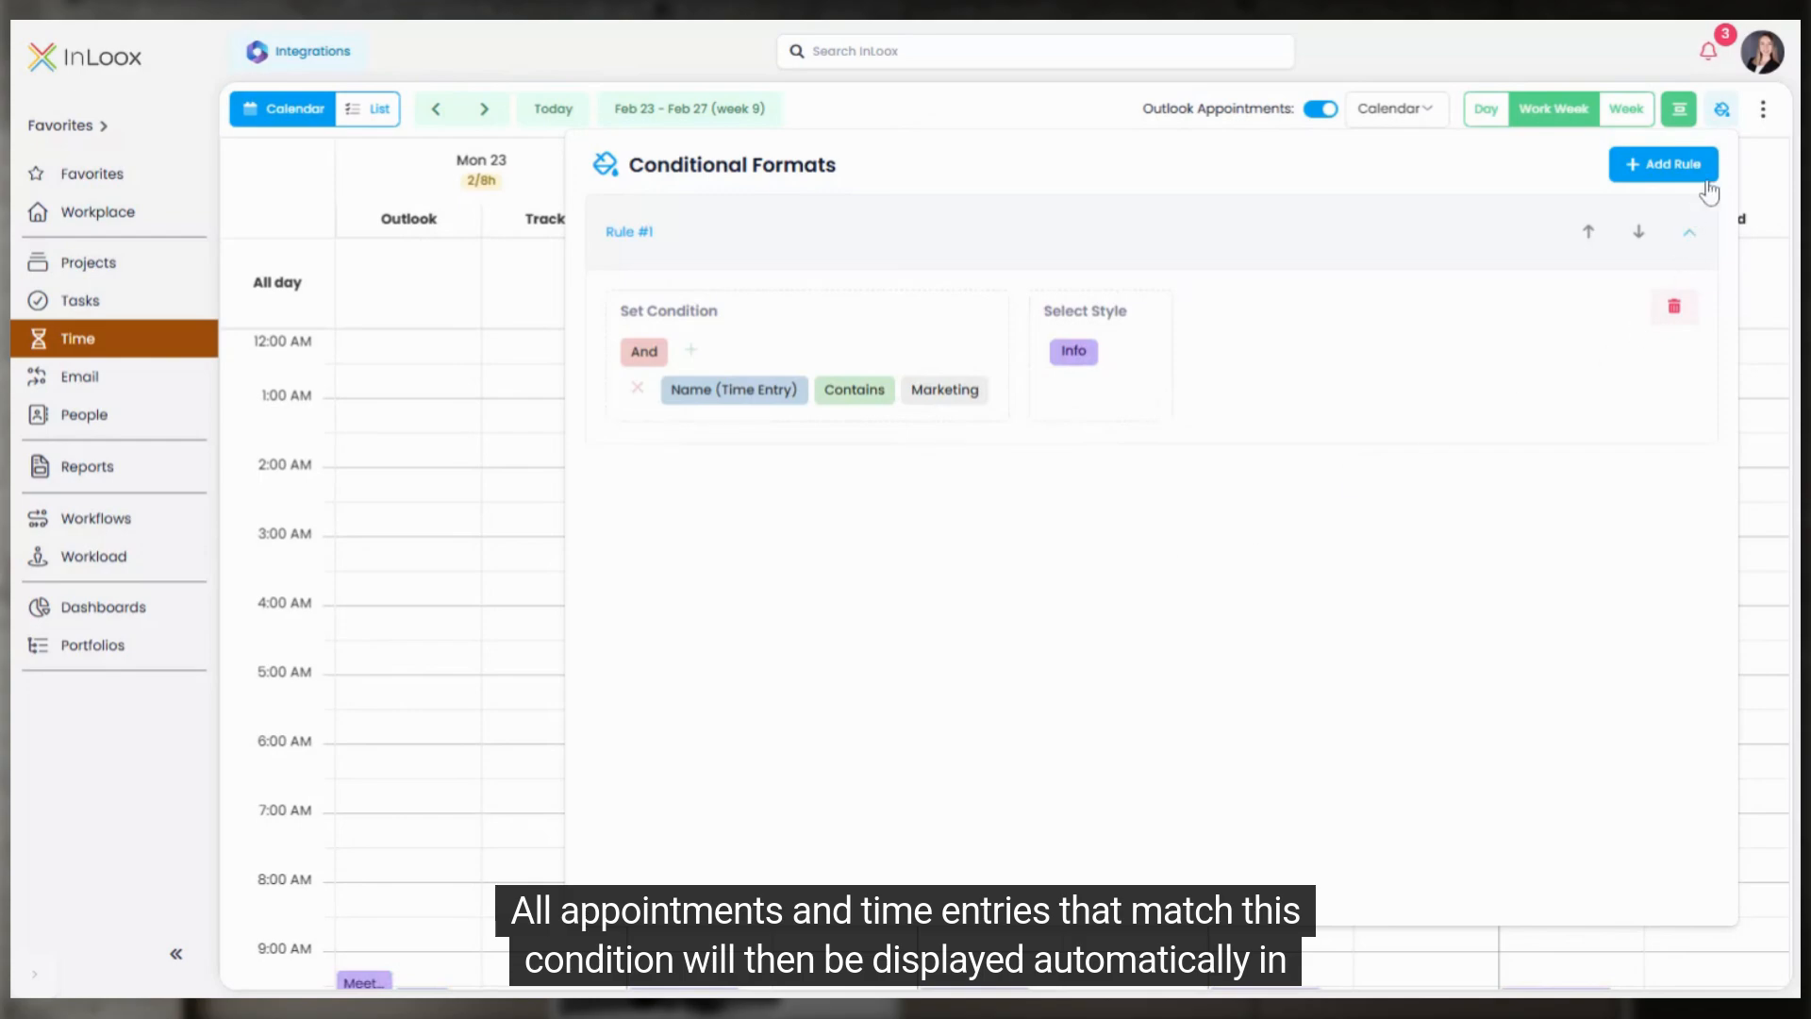
left_click(1722, 111)
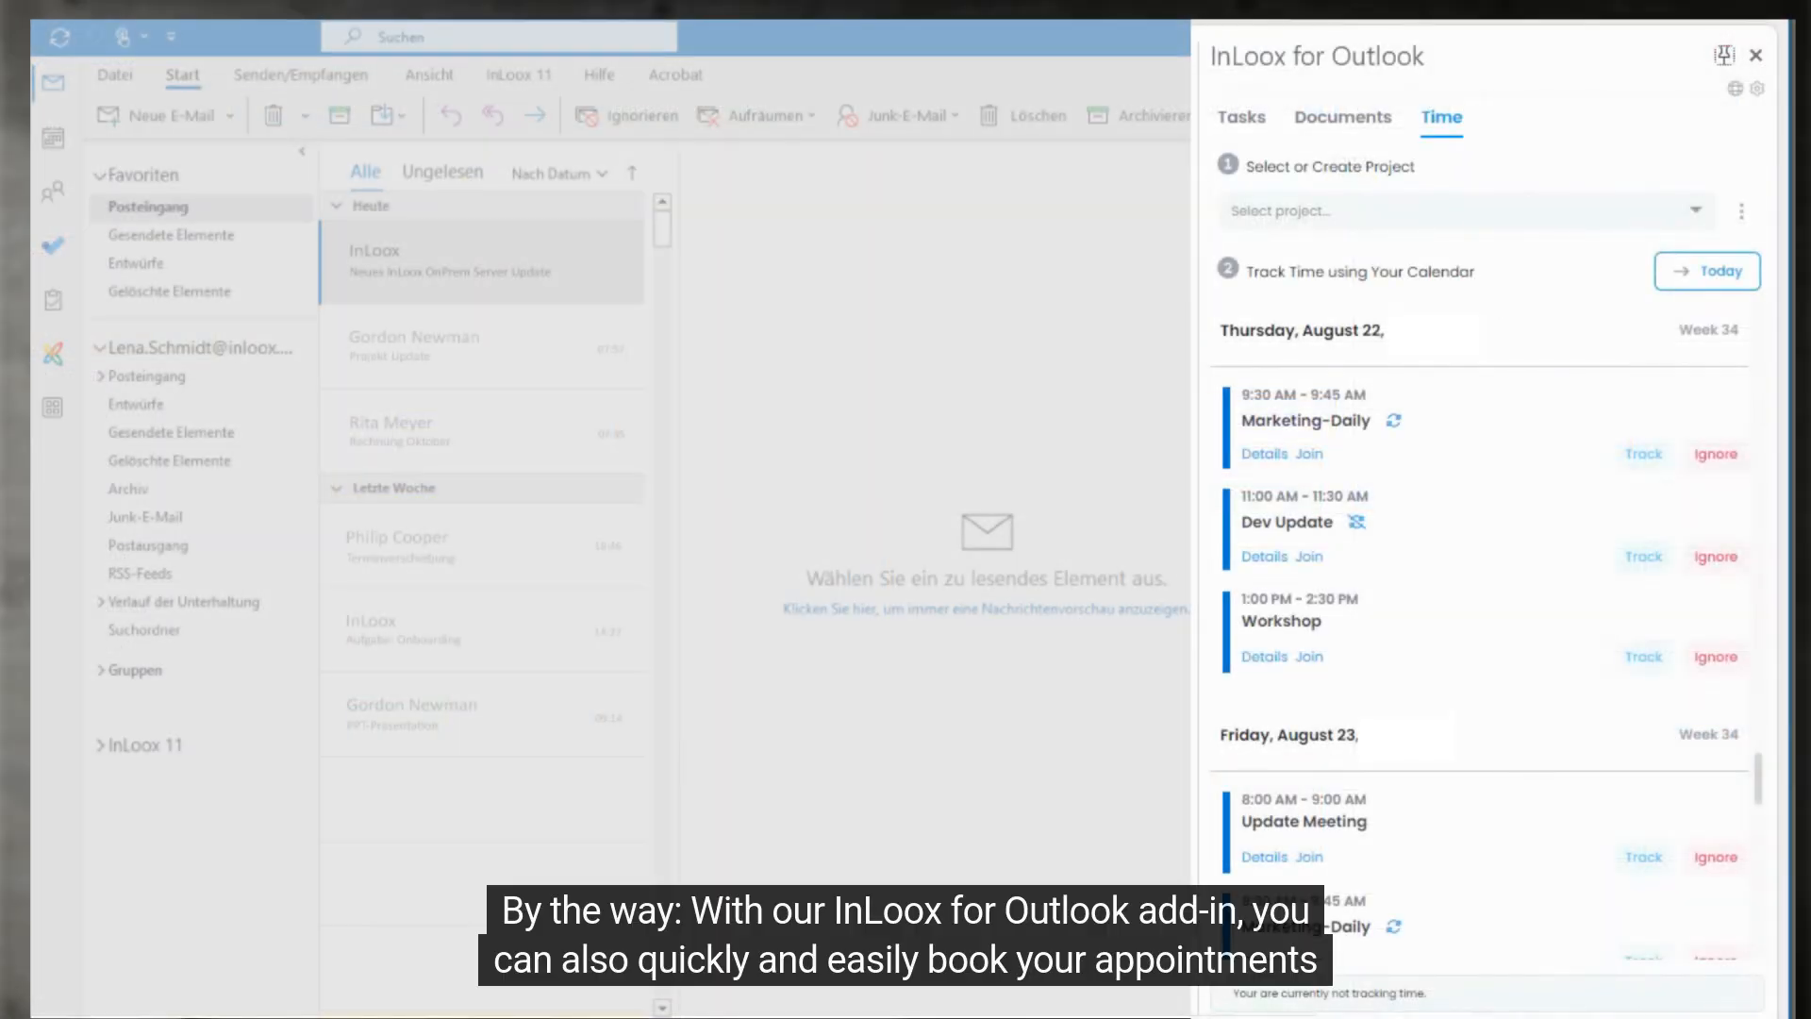
Step: In the InLoox for Outlook add-in's time tracking, search for the project to book to with "Beispi"
left_click(1288, 212)
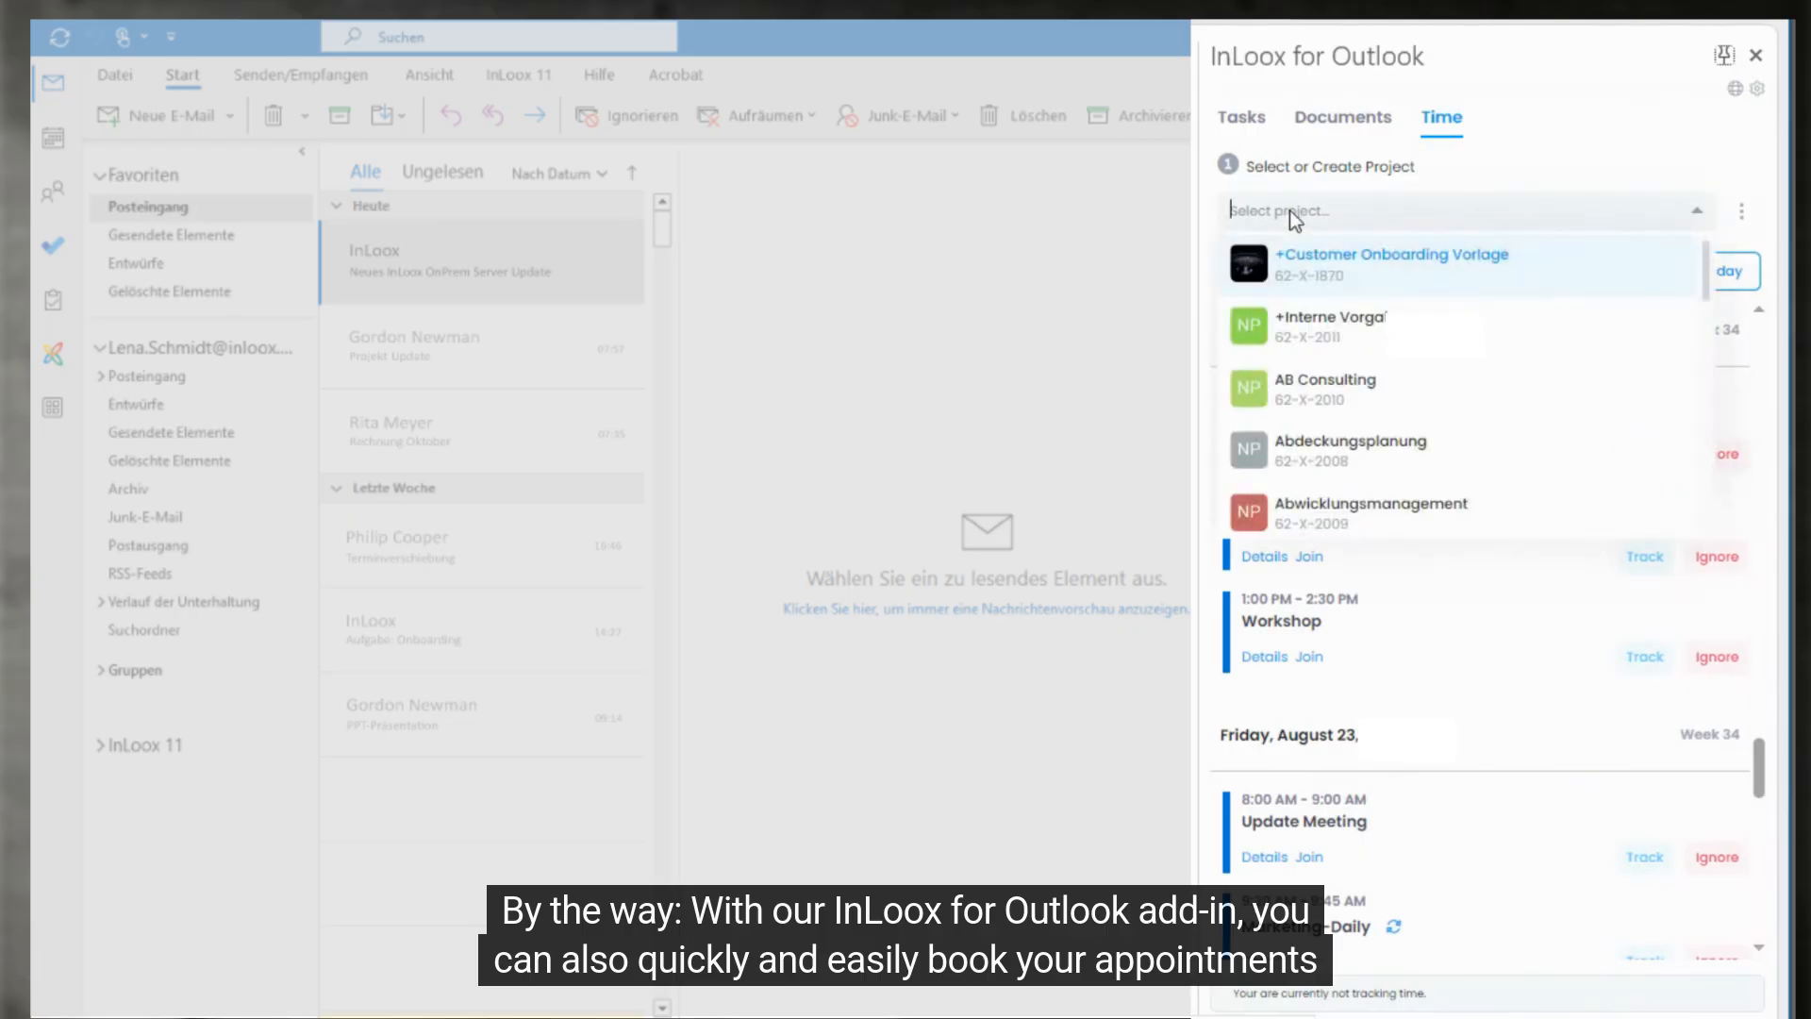
type("Beispi")
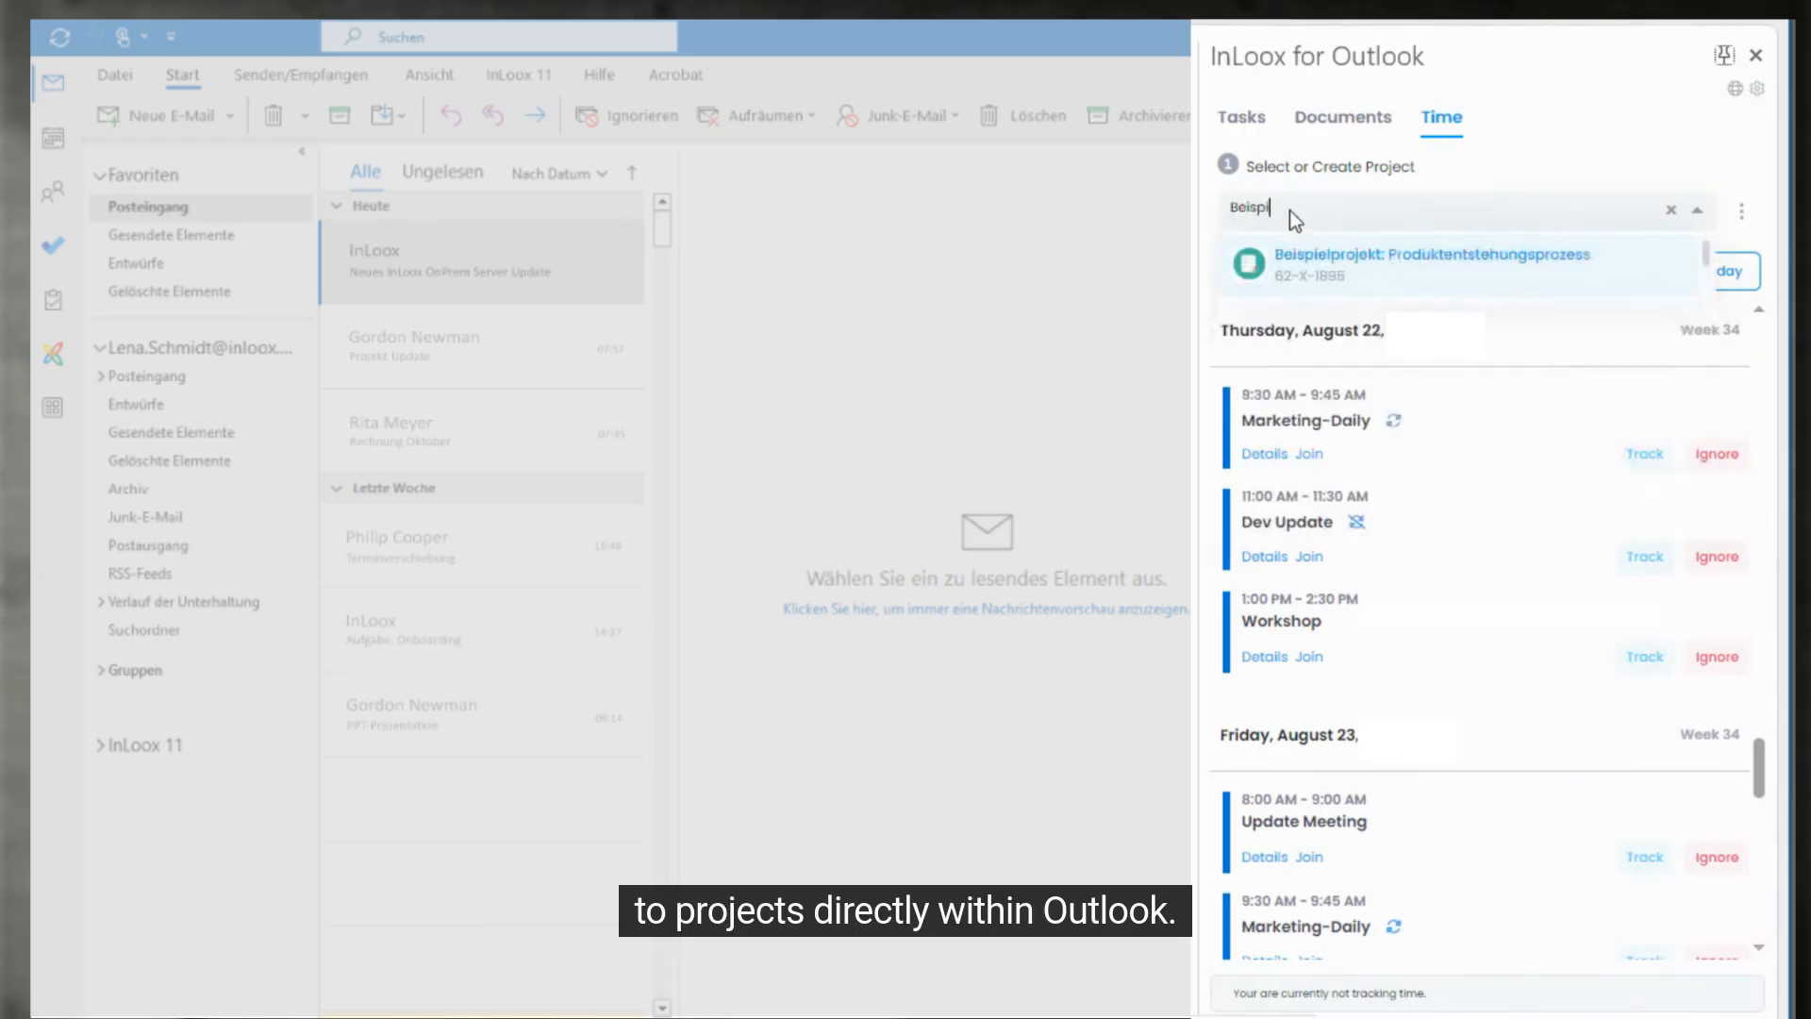